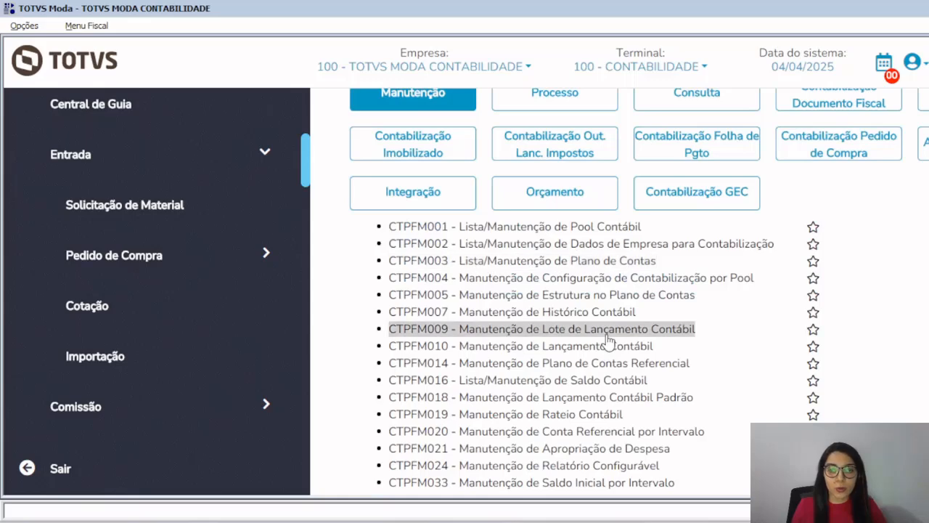
Open Manutenção de Relatório Configurável (CTPFM024) and define report 2 as "DRE HCT" with the date type Intervalo.
left_click(485, 467)
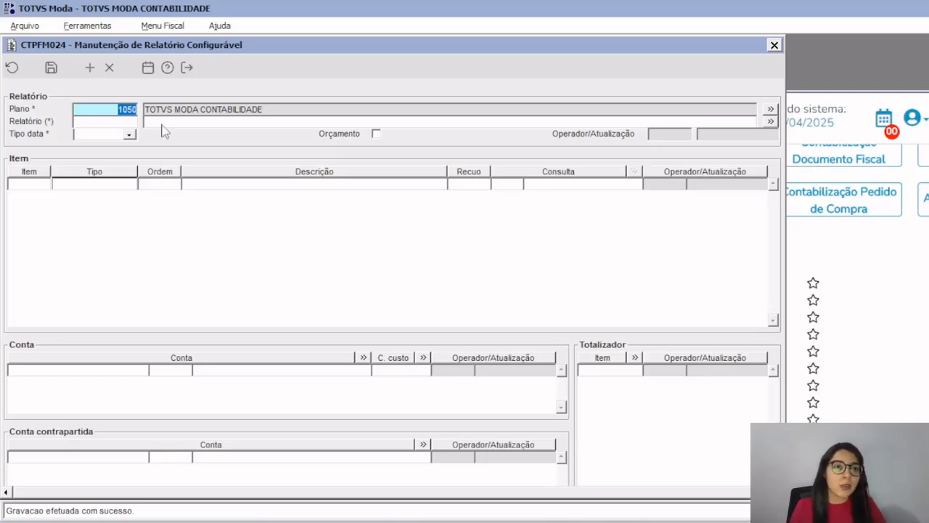
left_click(126, 120)
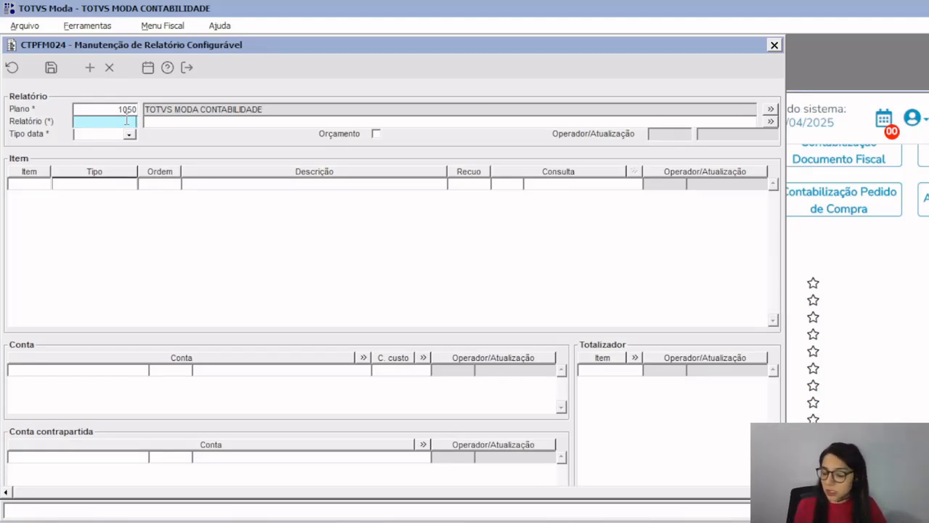
type("2")
key("Tab")
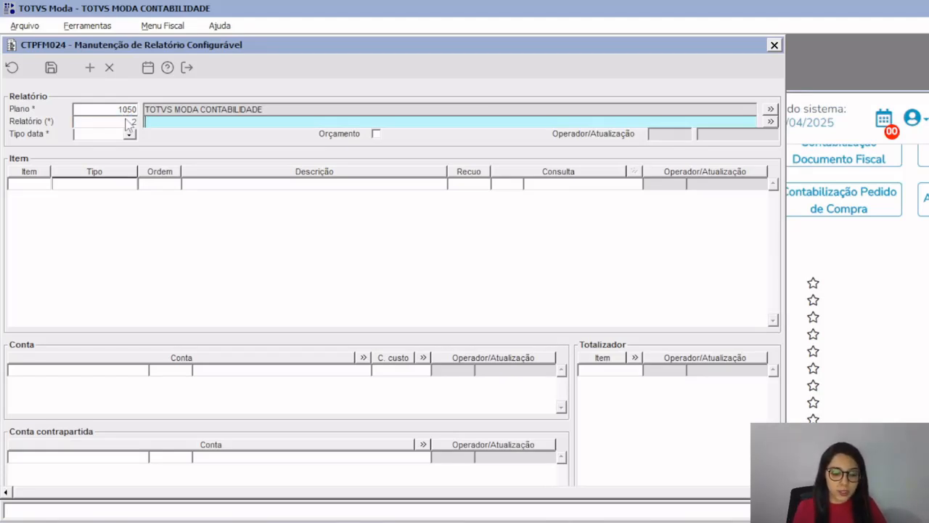
type("DRE ")
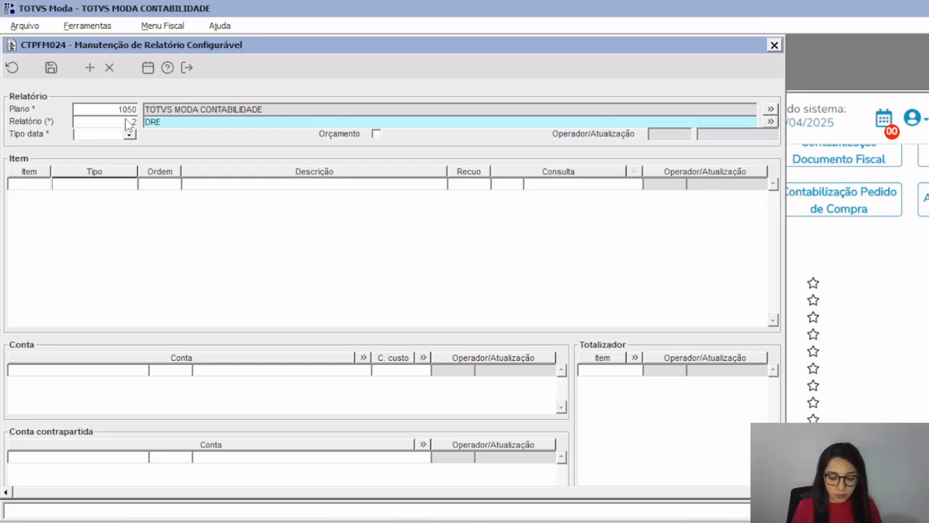
type("HCT")
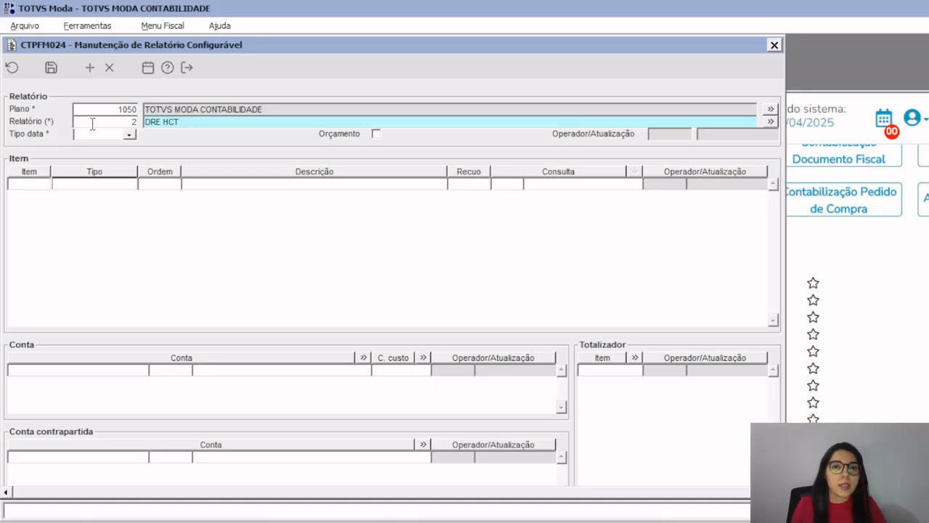
left_click(90, 135)
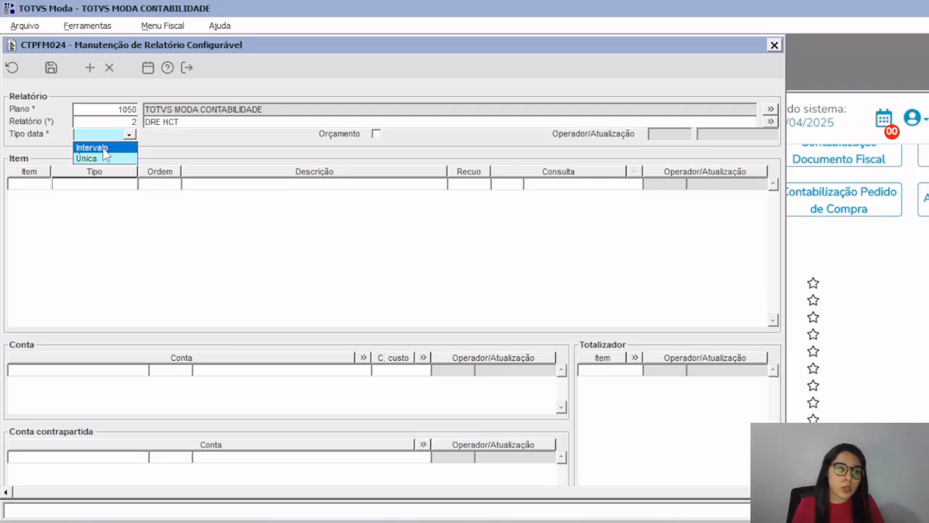
left_click(106, 149)
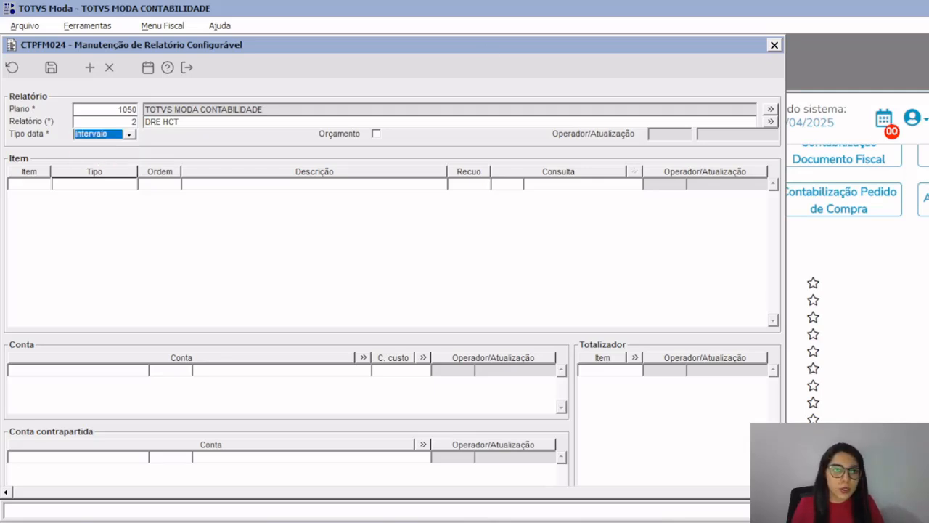
Start the report's item list with item 1, using the type Descrição and order 1.
scroll(465, 261, "down", 1)
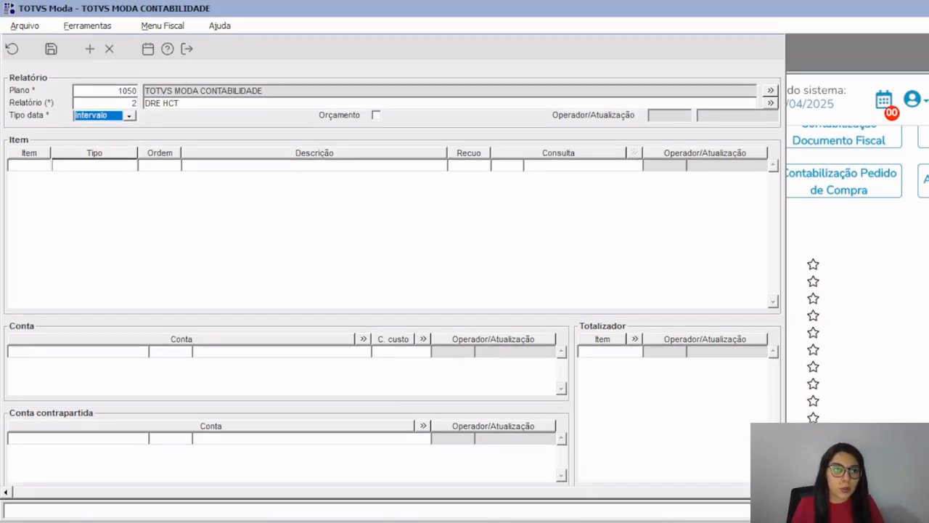
scroll(245, 302, "down", 2)
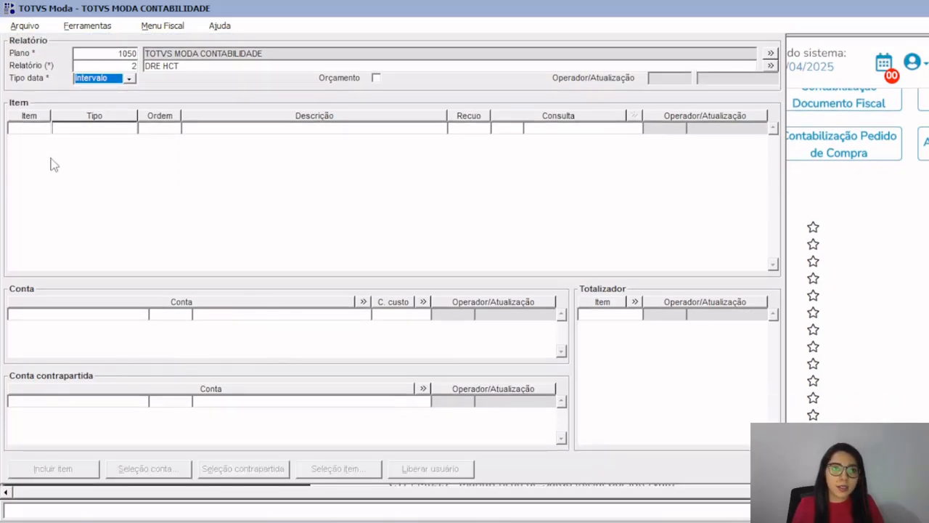
key("Tab")
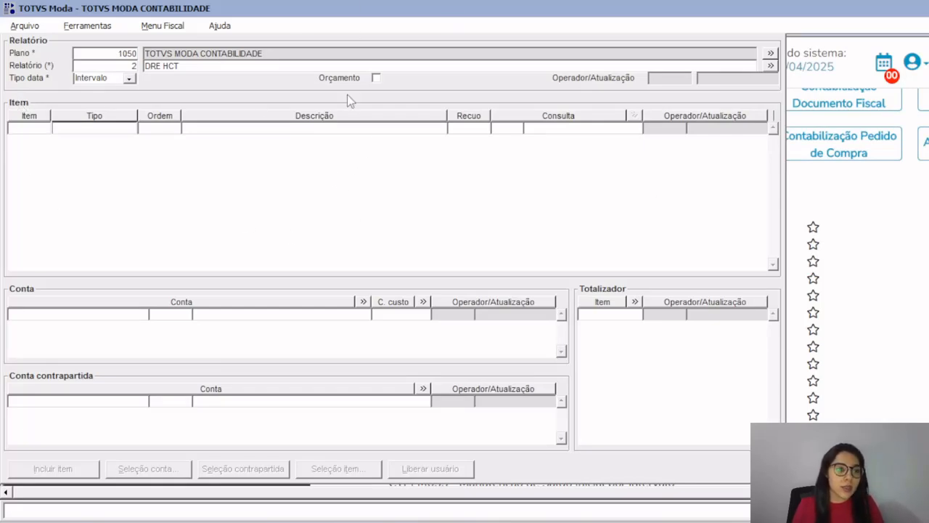
left_click(40, 133)
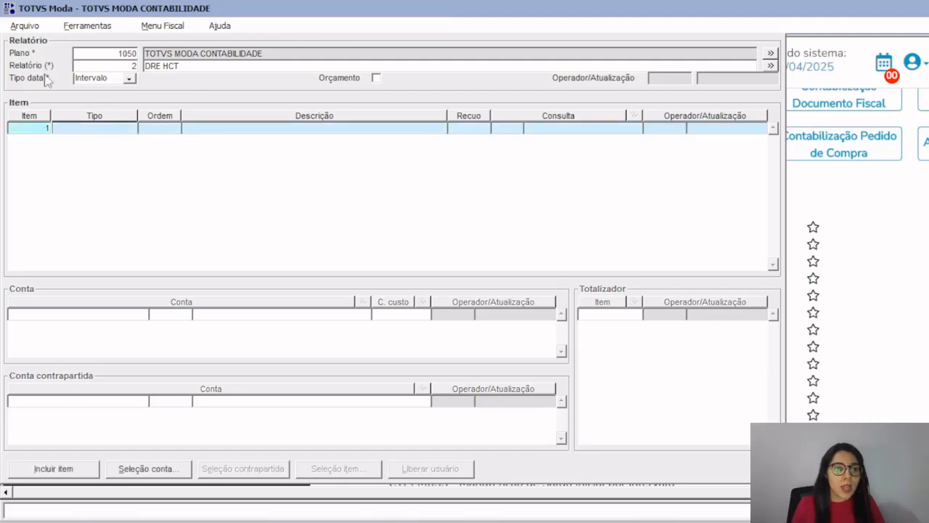
left_click(123, 131)
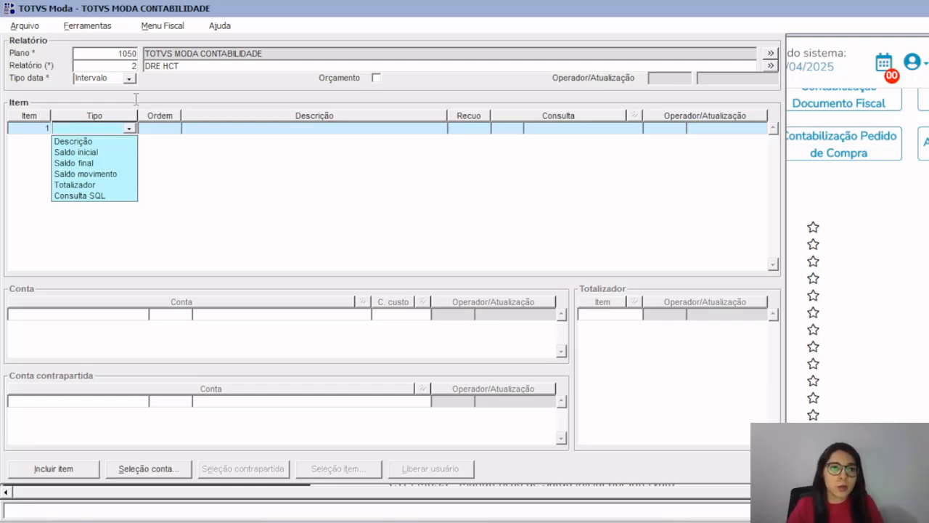
left_click(93, 141)
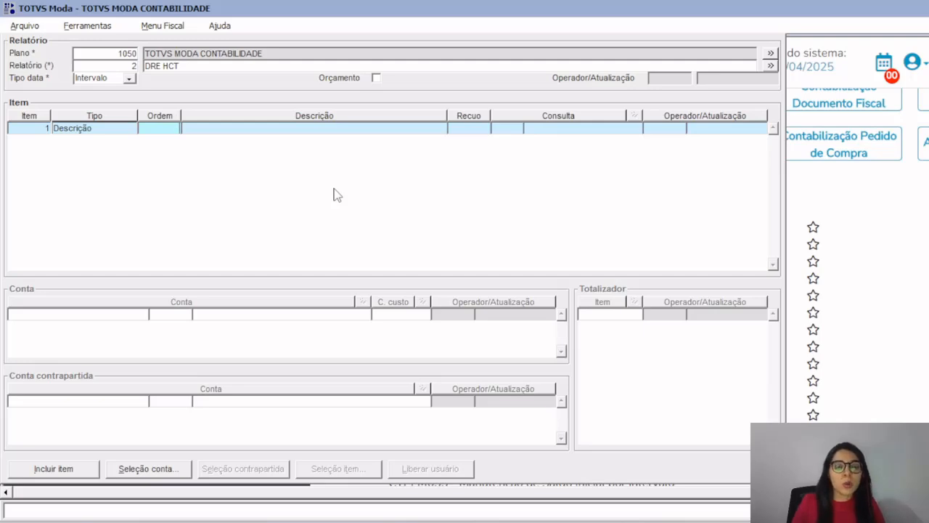
key("Tab")
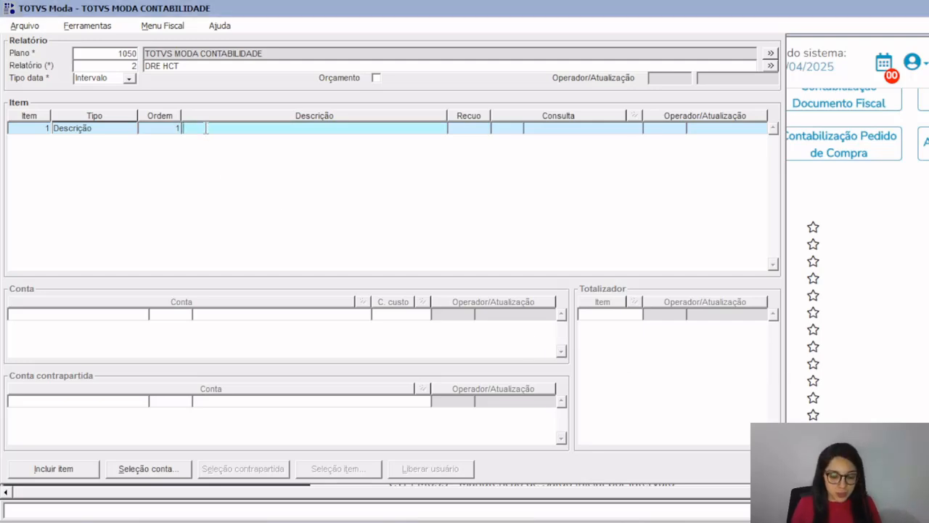
Enter "DEMONSTRAÇÃO DO RESULTADO DO EXERCÍCIO" as the description of item 1, leaving its indent blank.
type("DEMONSTRA")
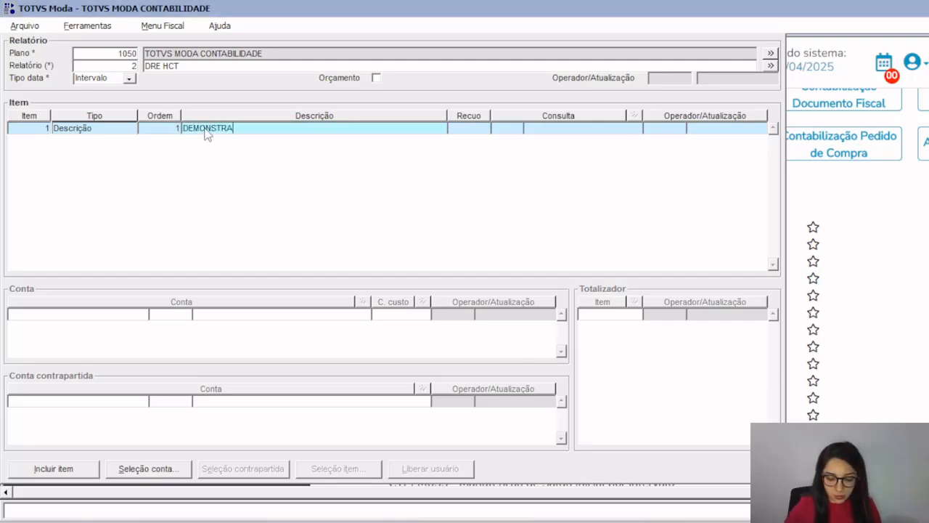
type("ÇÃO DO")
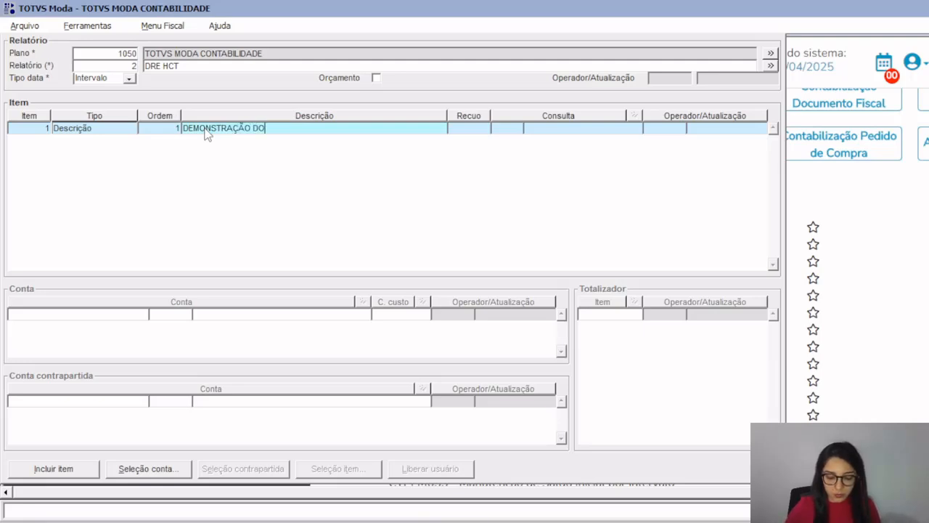
type(" RESUL")
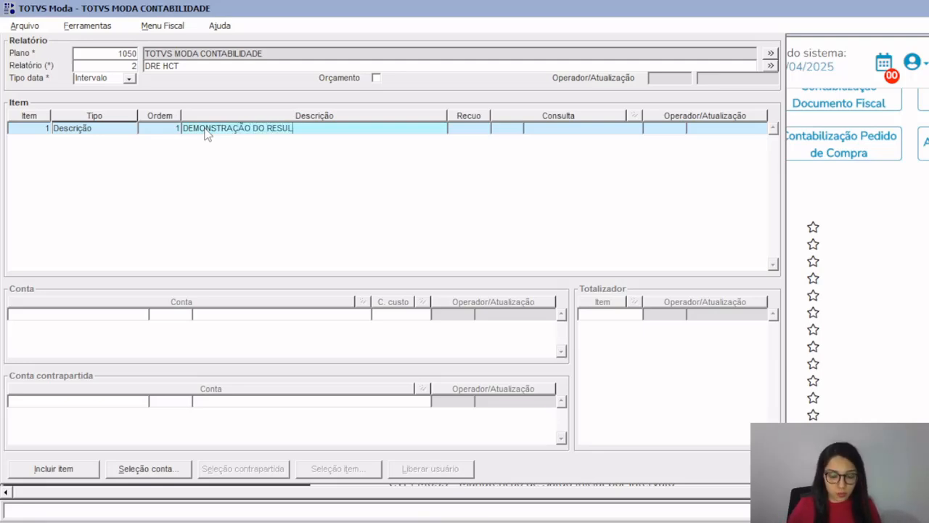
type("TADO DO EXER")
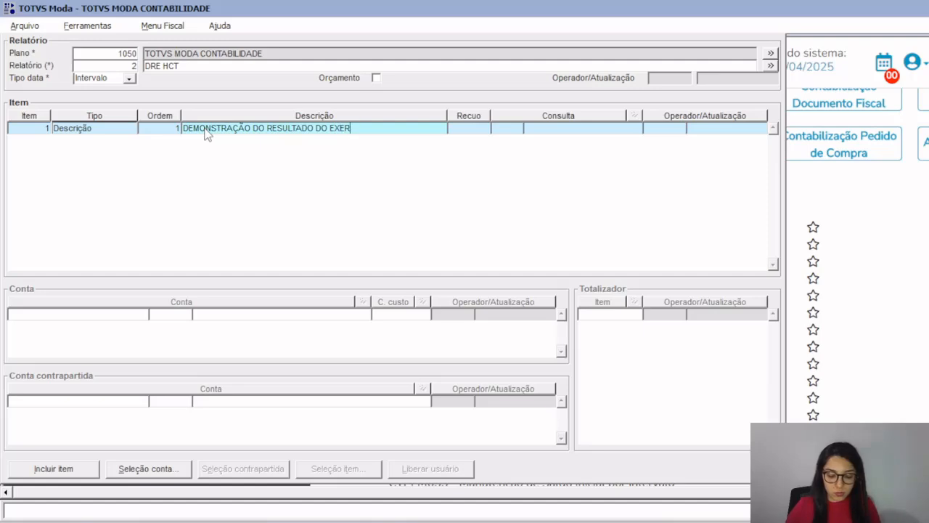
type("CÍCIO")
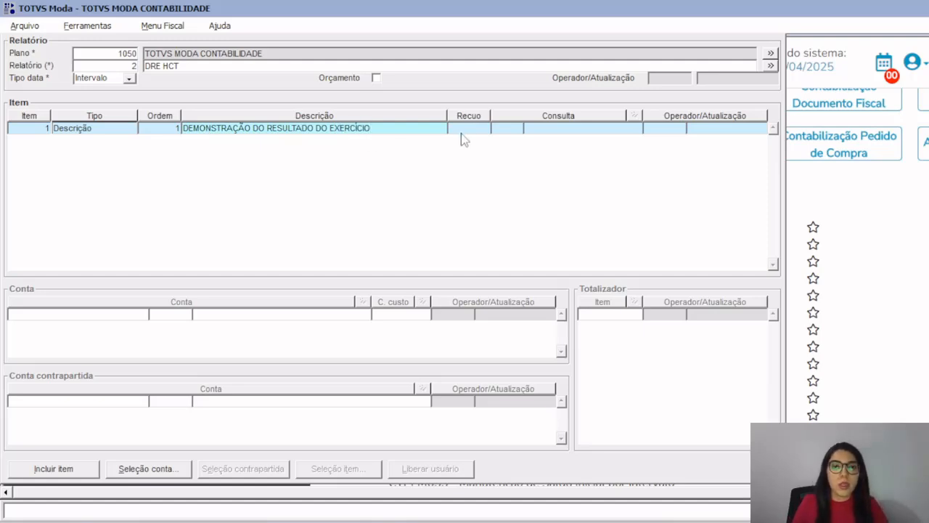
left_click(470, 128)
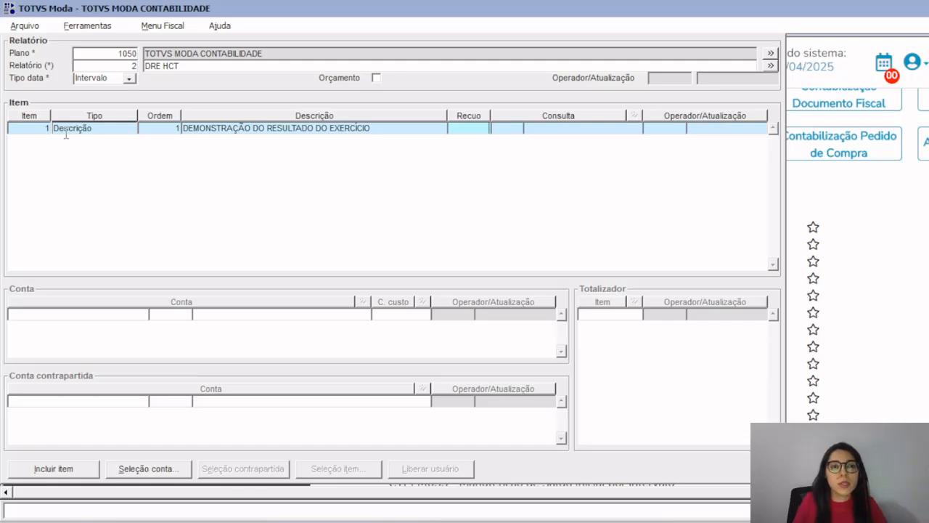
left_click(23, 130)
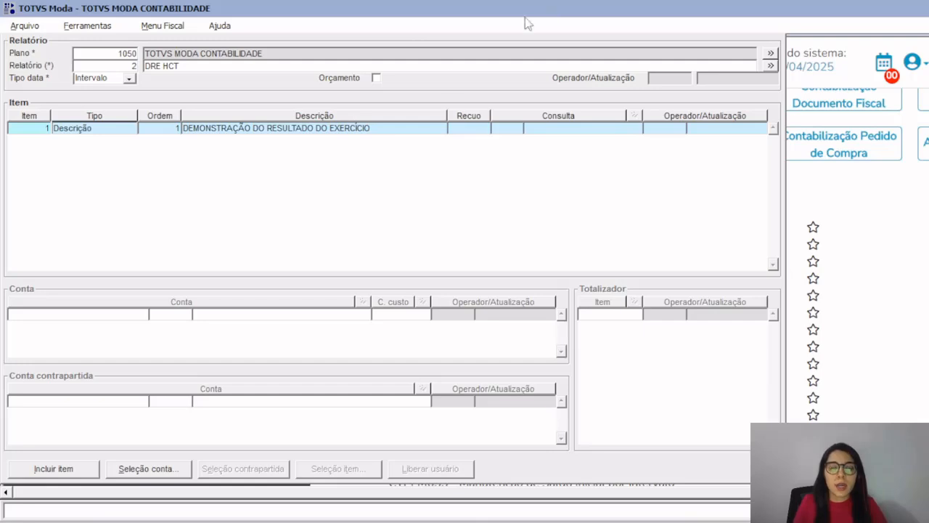
Include a second item in the report and set its type to Saldo inicial.
left_click(51, 472)
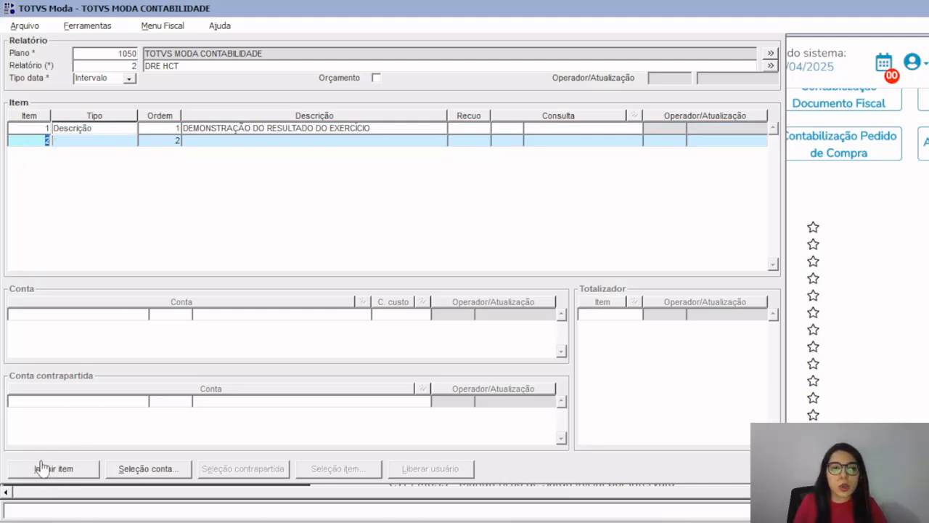
scroll(464, 259, "up", 2)
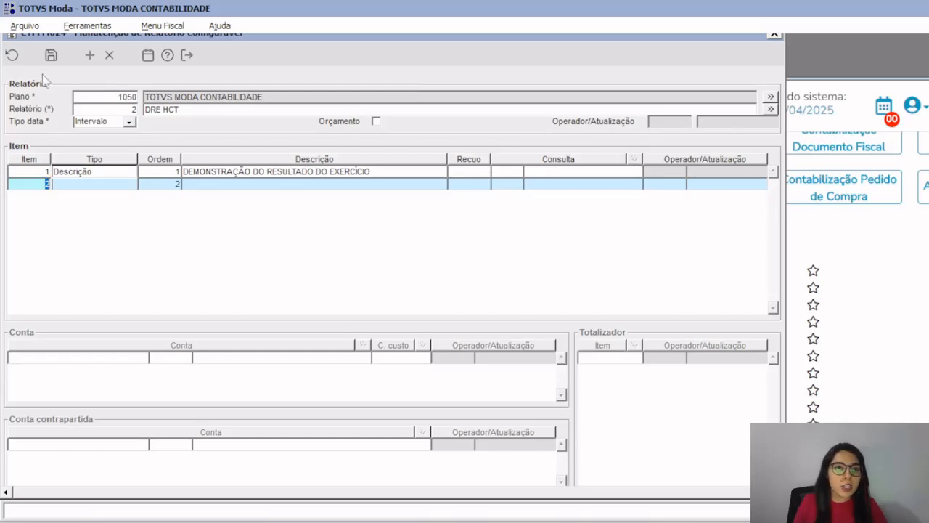
left_click(90, 56)
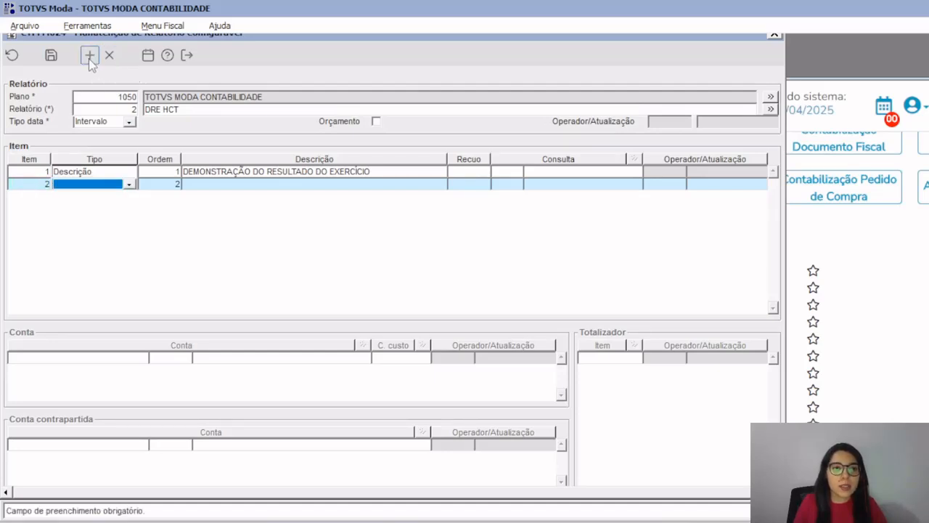
left_click(85, 186)
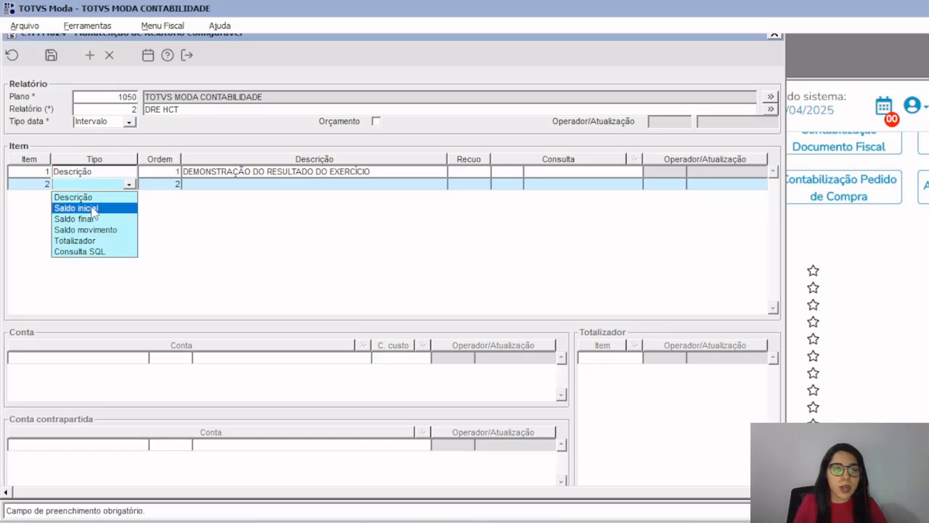
left_click(79, 208)
Add five blank item rows, numbered 3 to 7, below the Saldo inicial item.
left_click(90, 57)
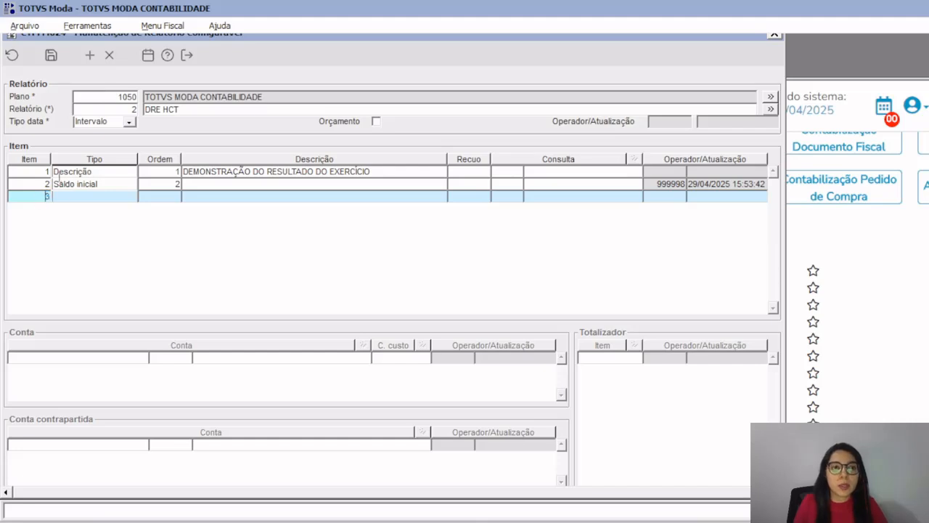
left_click(90, 56)
left_click(90, 56)
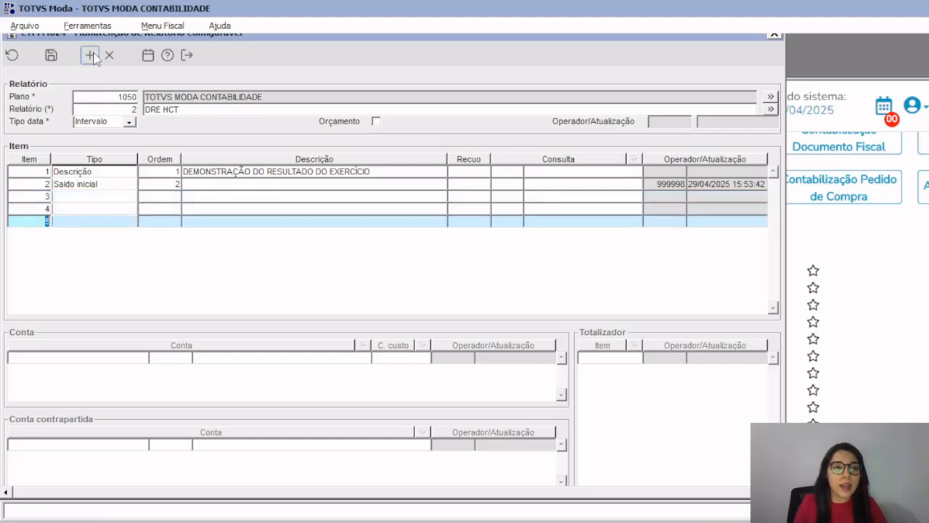
left_click(90, 56)
left_click(90, 56)
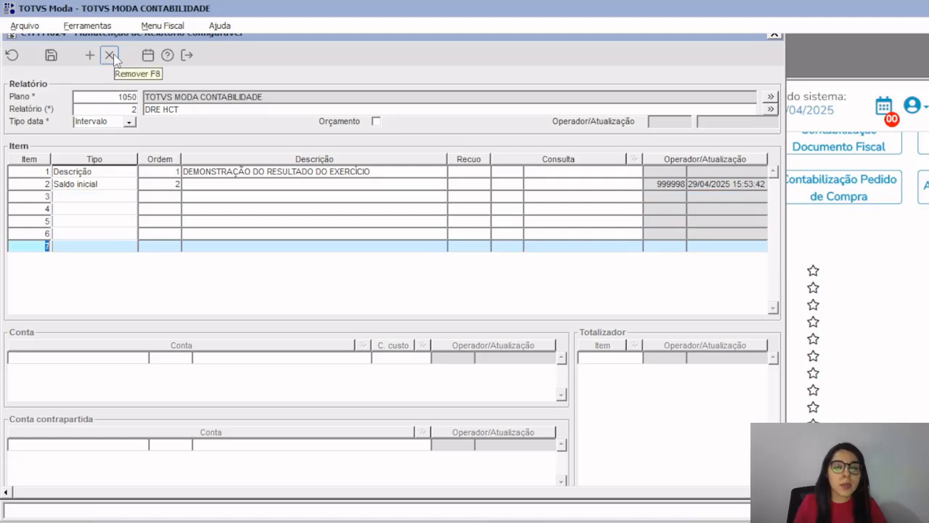
Remove the blank item rows 3 to 7 from the report.
left_click(110, 56)
left_click(110, 56)
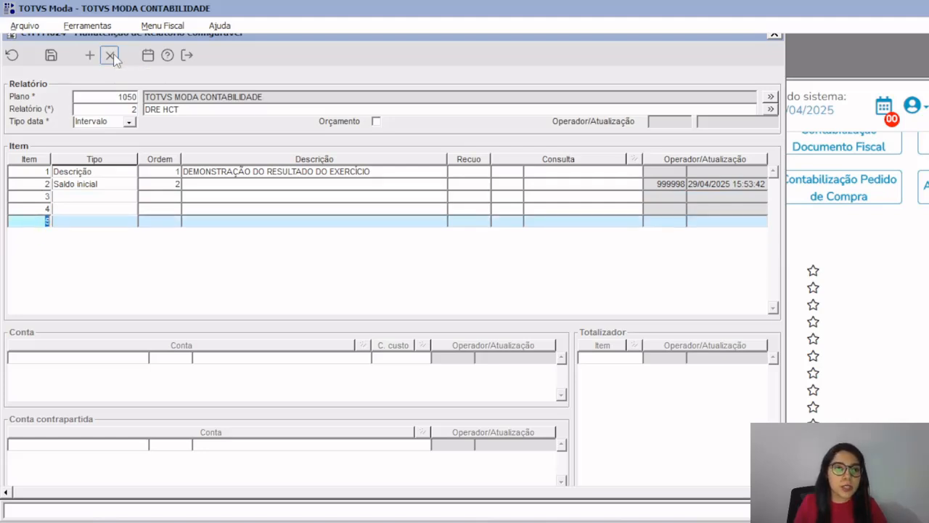
left_click(111, 56)
left_click(110, 56)
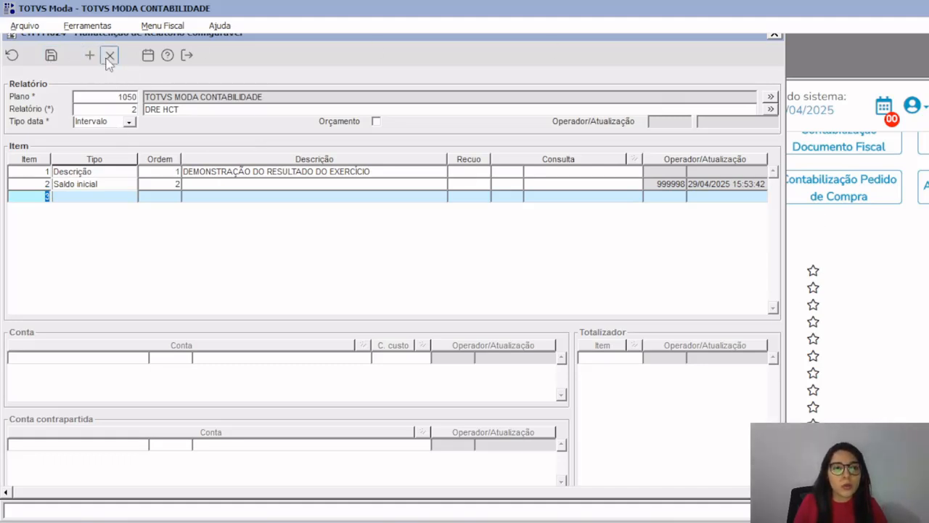
left_click(109, 55)
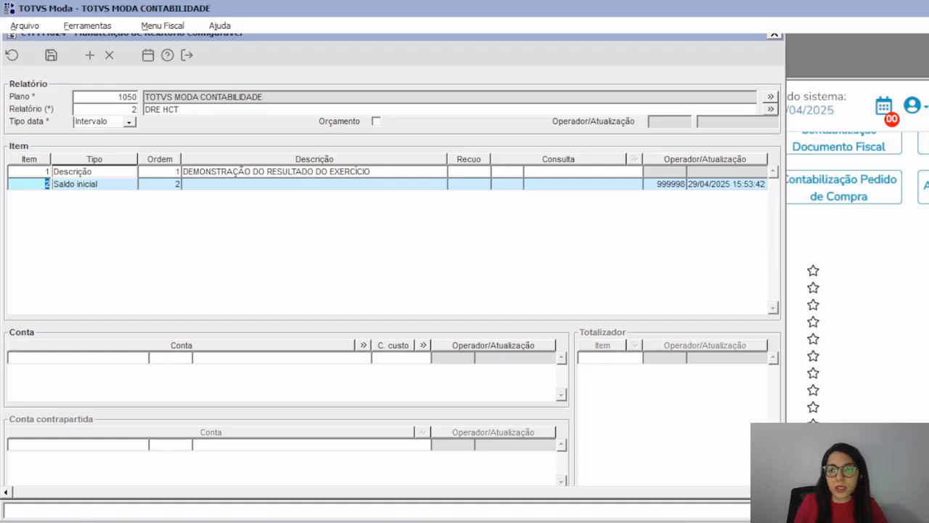
scroll(392, 261, "down", 1)
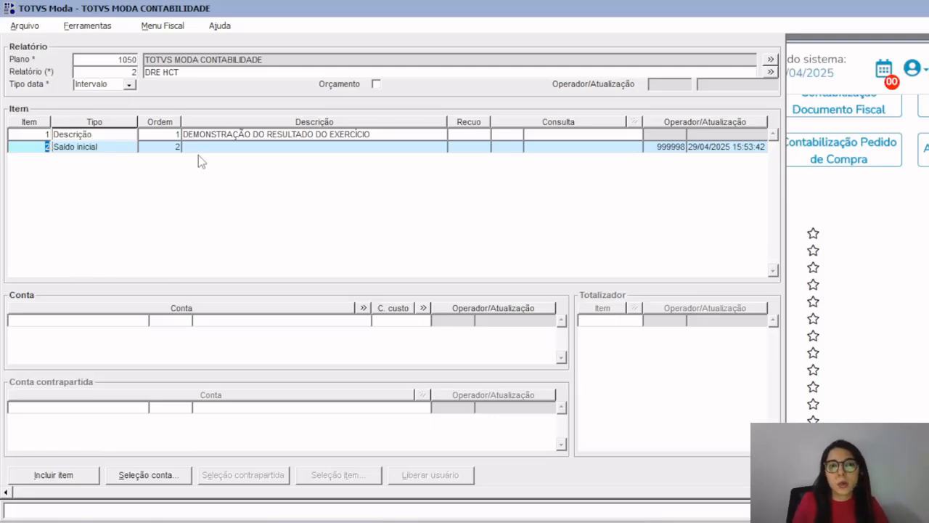
left_click(155, 146)
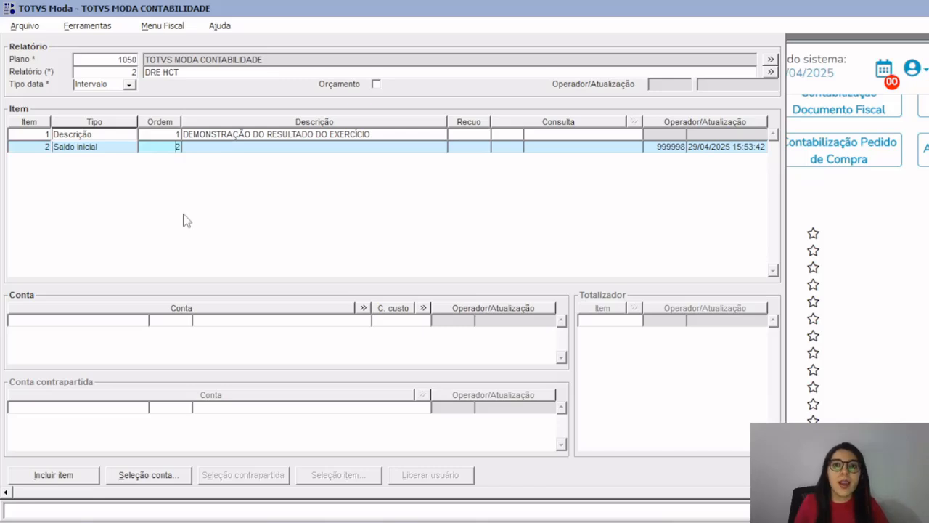
left_click(112, 146)
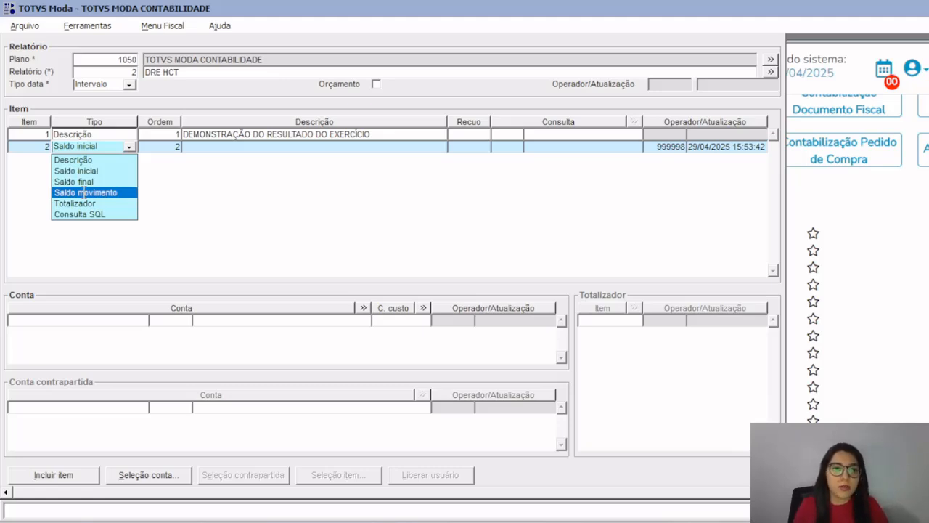
left_click(169, 145)
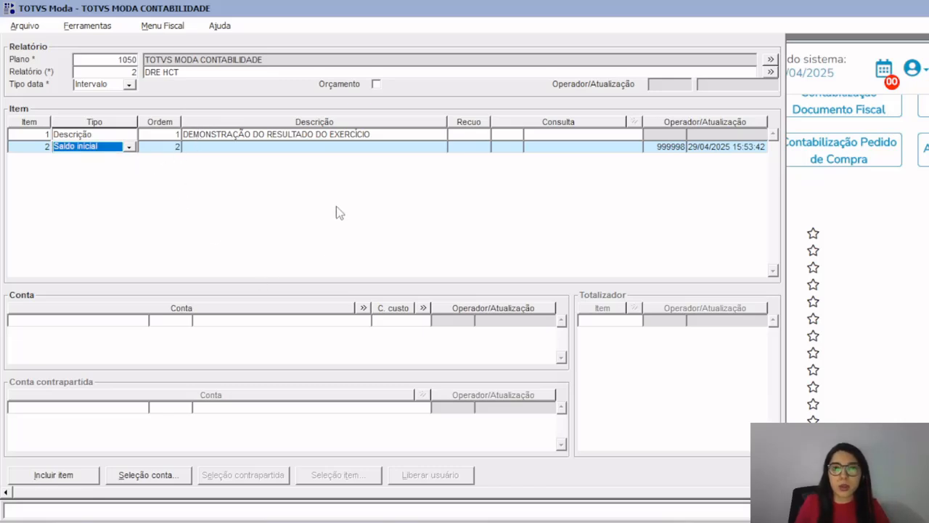
Change the type of item 2 to Totalizador and enter "RECEITA BRUTA" as its description.
left_click(115, 148)
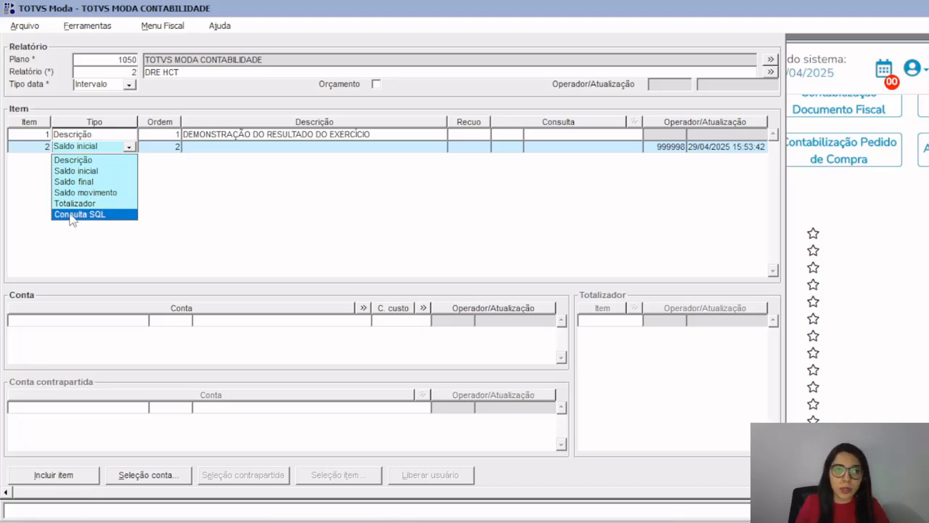
left_click(345, 260)
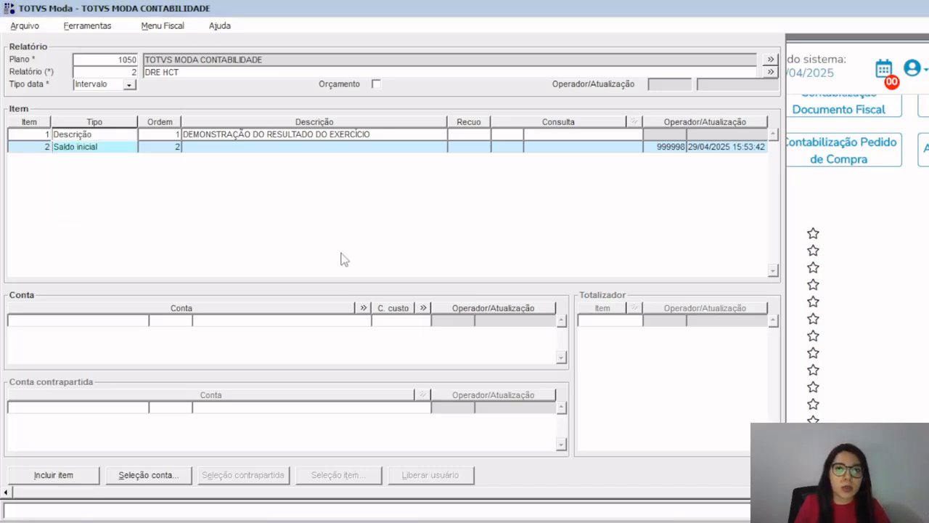
left_click(92, 151)
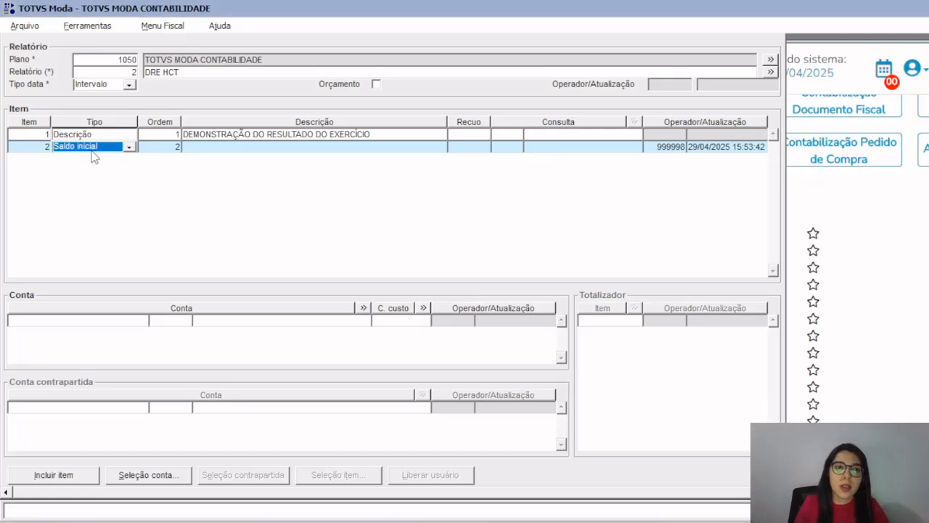
left_click(90, 149)
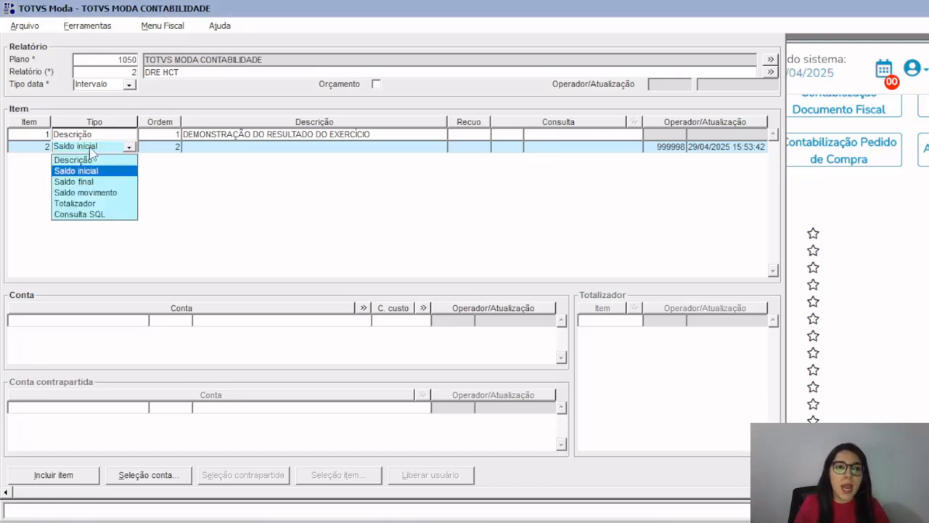
left_click(74, 204)
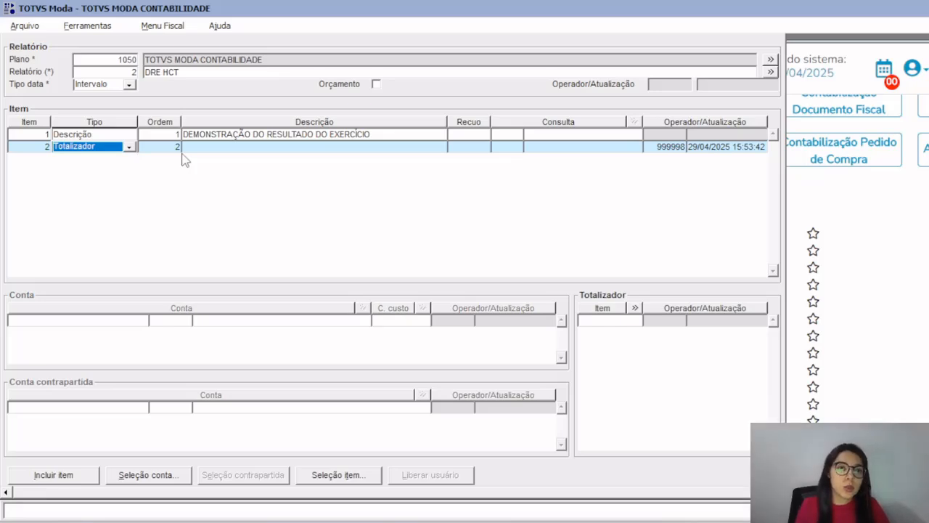
left_click(196, 146)
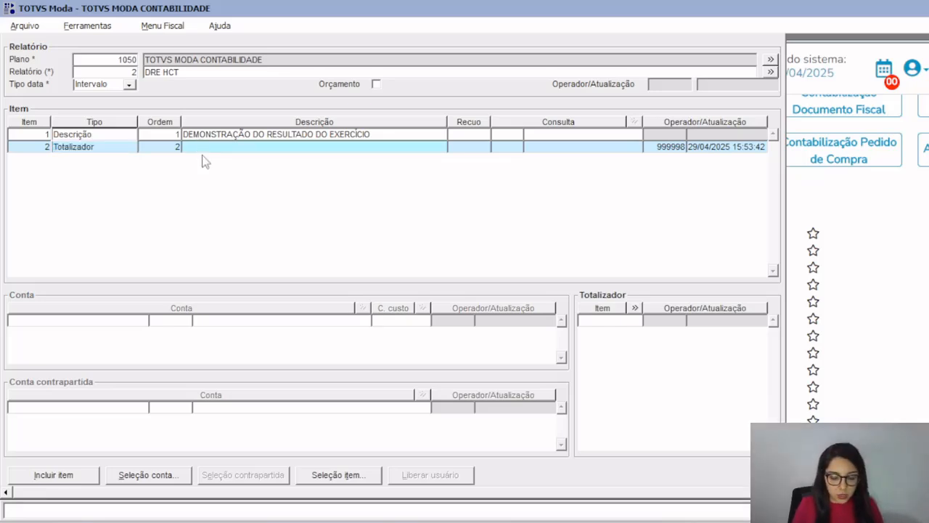
type("RECEITA")
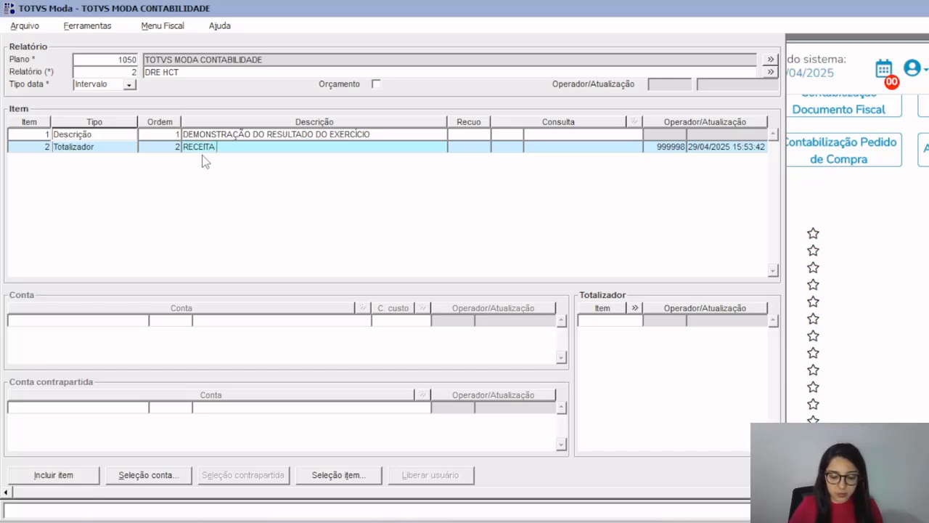
type(" BRUTA")
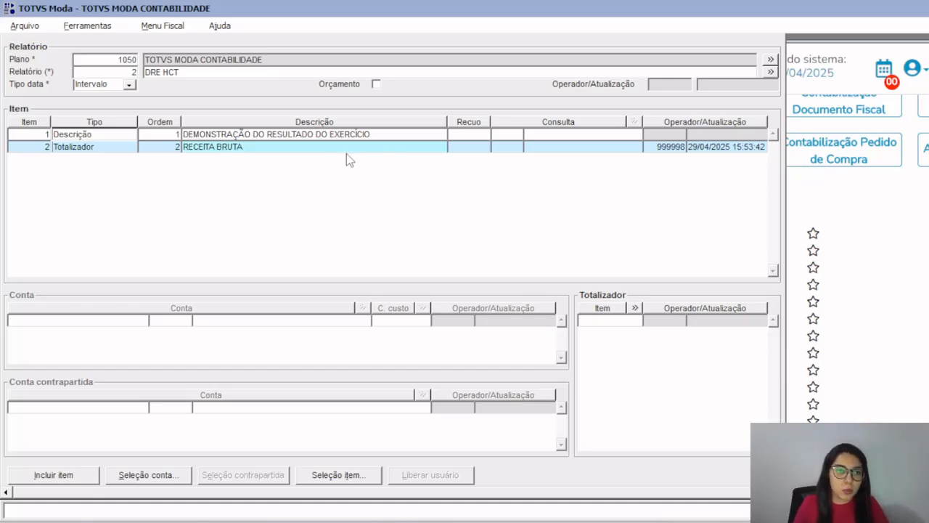
Include a new item of type Saldo movimento below RECEITA BRUTA, with the description "VENDADE MERCADORIAS".
left_click(55, 478)
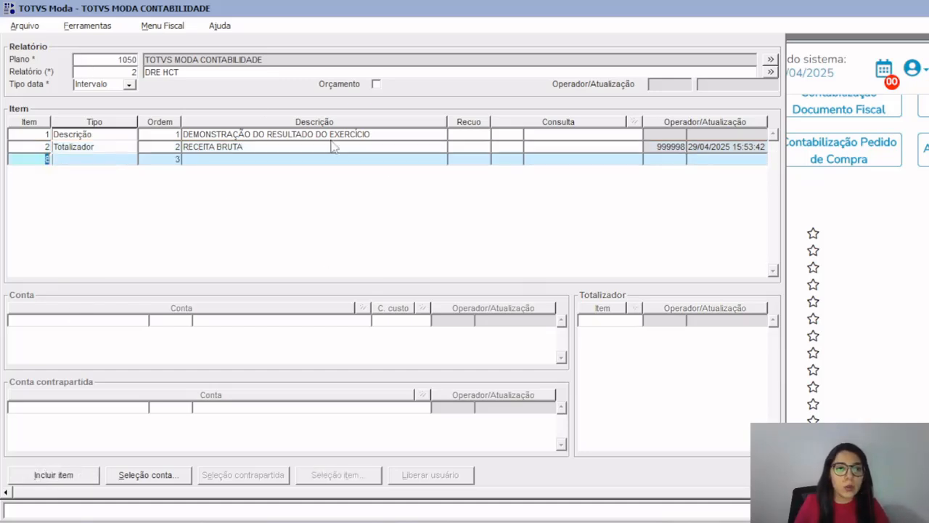
left_click(77, 161)
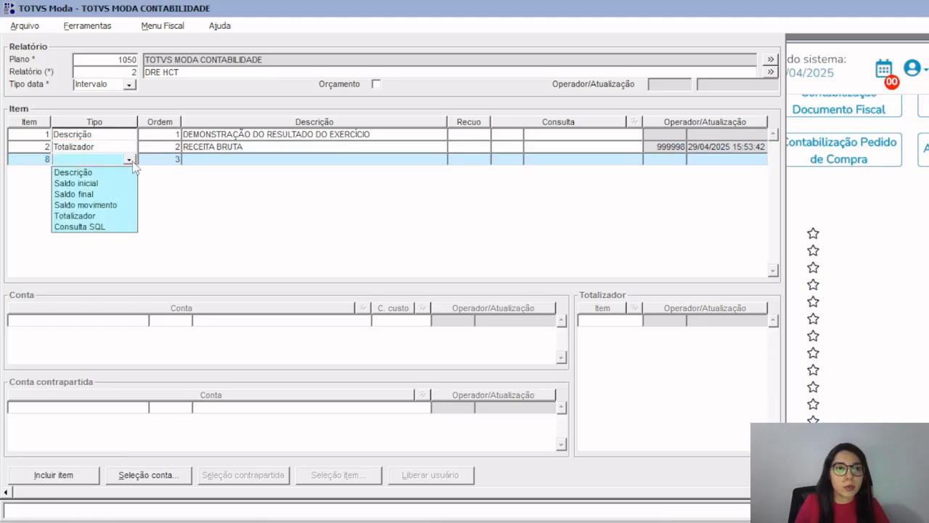
left_click(88, 205)
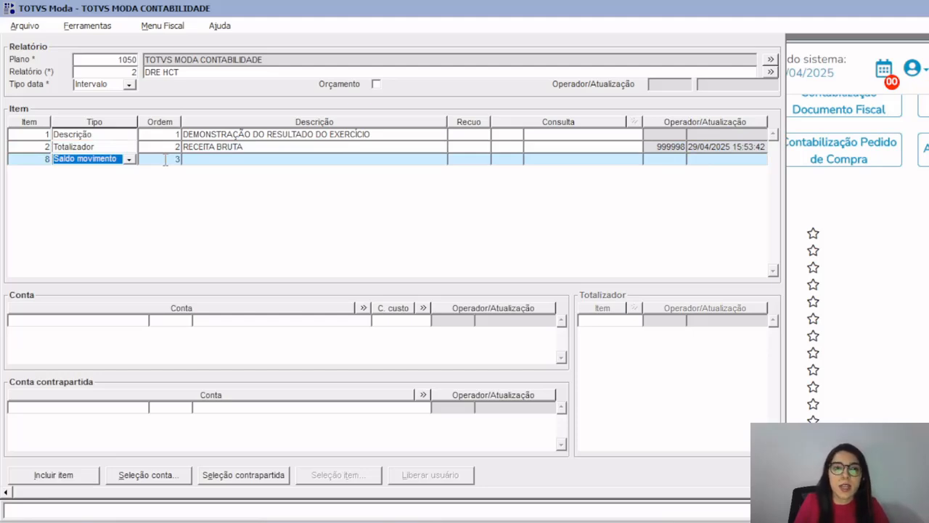
left_click(223, 162)
type("VEN")
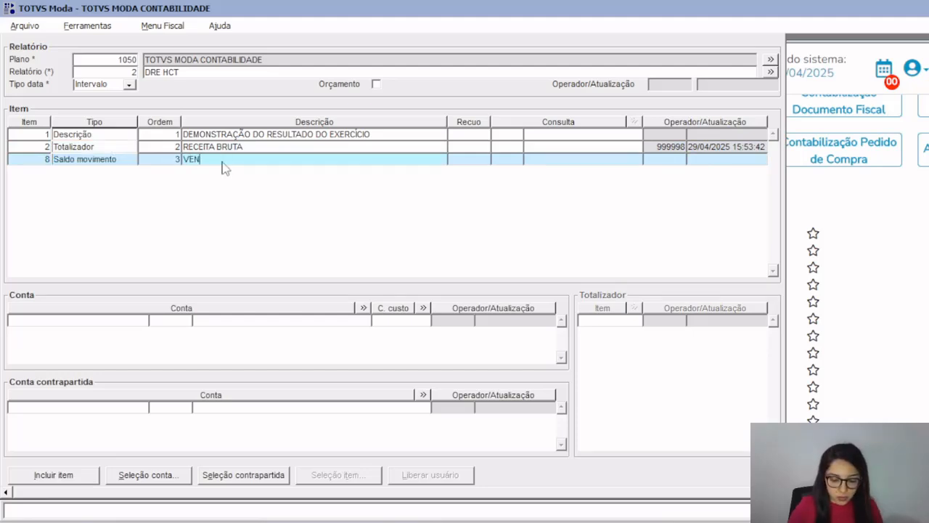
type("DADE MERCADORIAS")
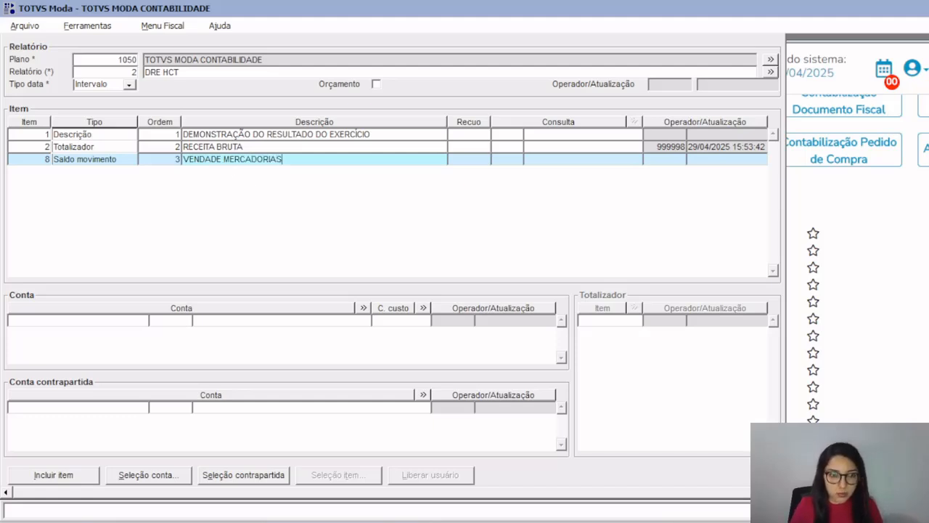
Include another item of type Saldo movimento and describe it as "VENDA DE PRODUTOS".
left_click(34, 480)
left_click(88, 173)
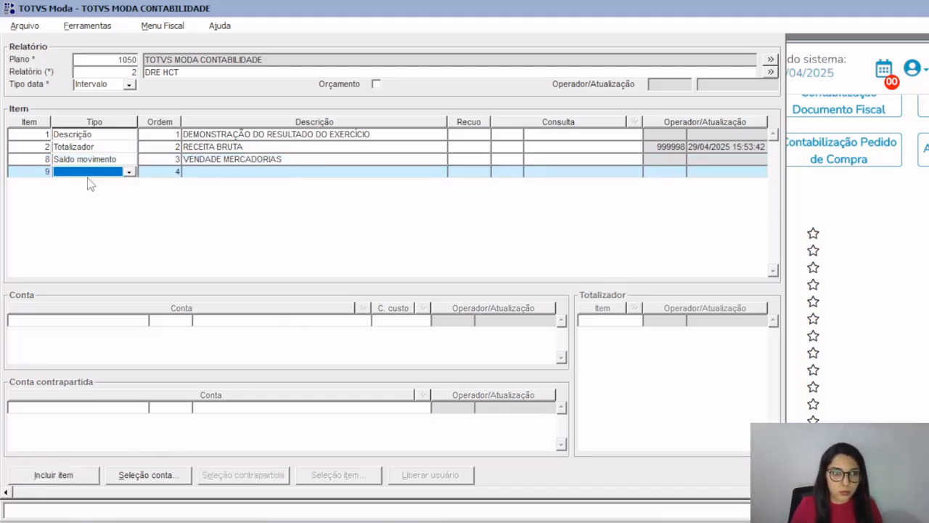
left_click(103, 174)
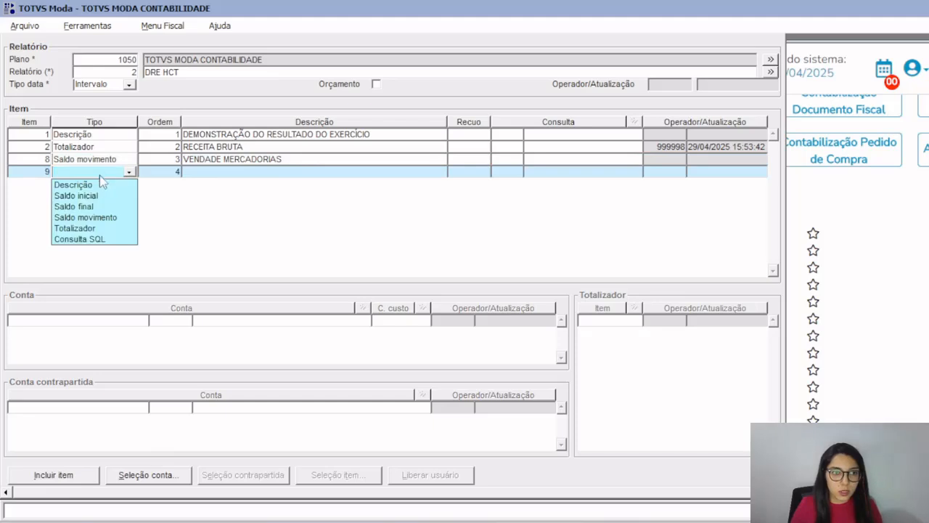
left_click(113, 217)
left_click(209, 171)
type("VE")
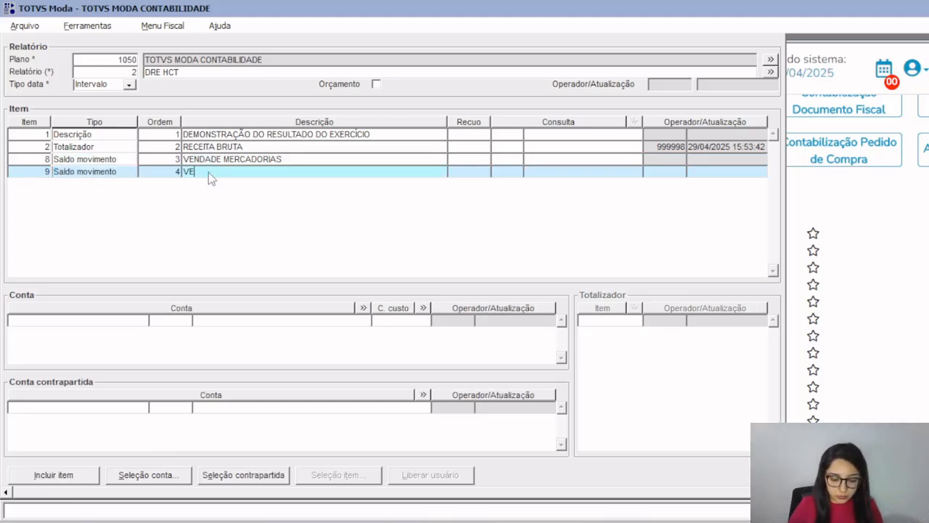
type("NDA DE PRODUTOS")
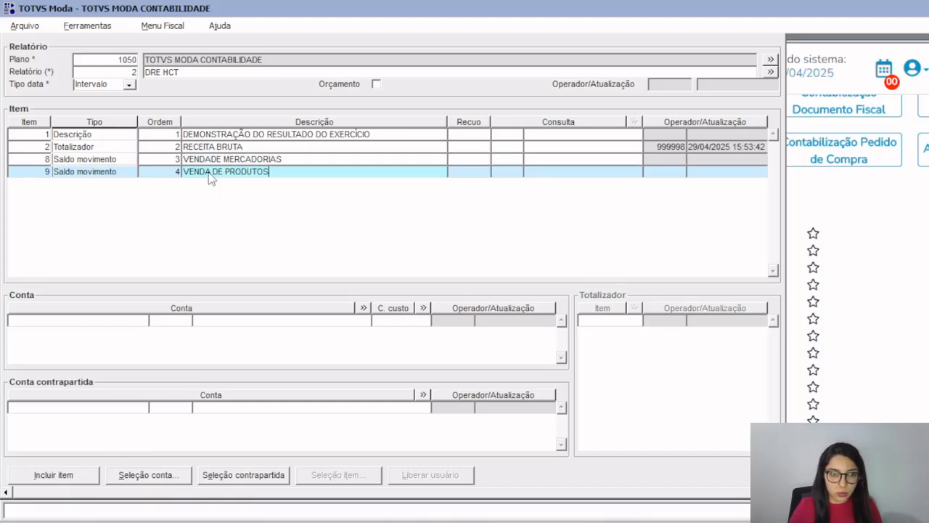
Include a further item of type Saldo movimento with the description "PRESTAÇÃO DE SERVIÇOS".
left_click(47, 475)
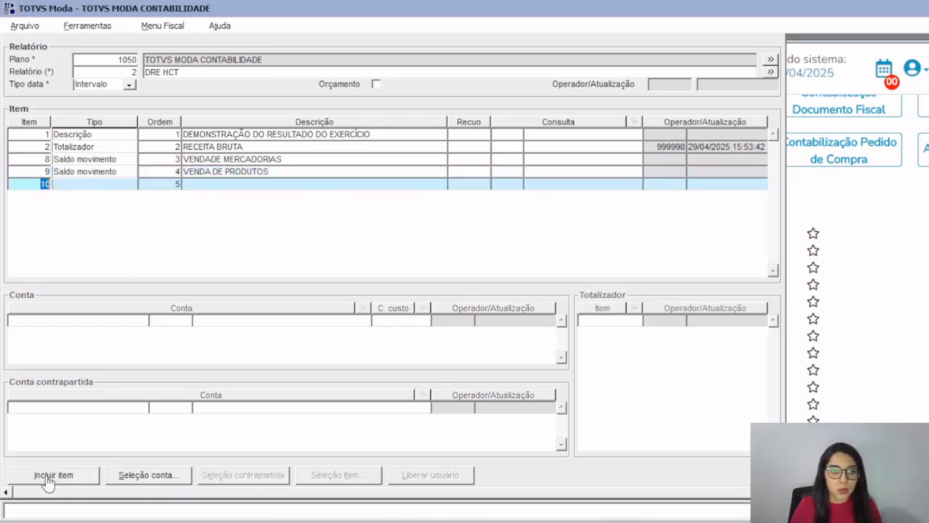
left_click(119, 184)
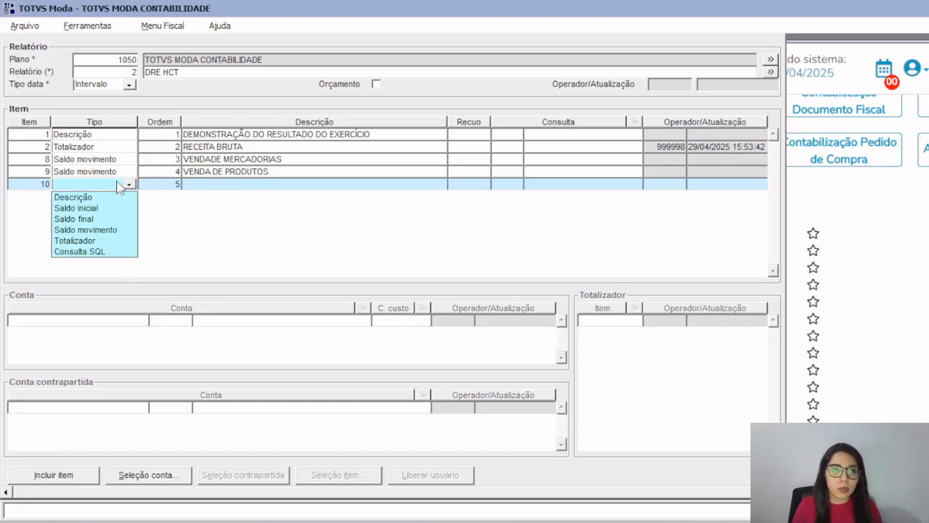
left_click(85, 229)
left_click(259, 184)
type("PRES")
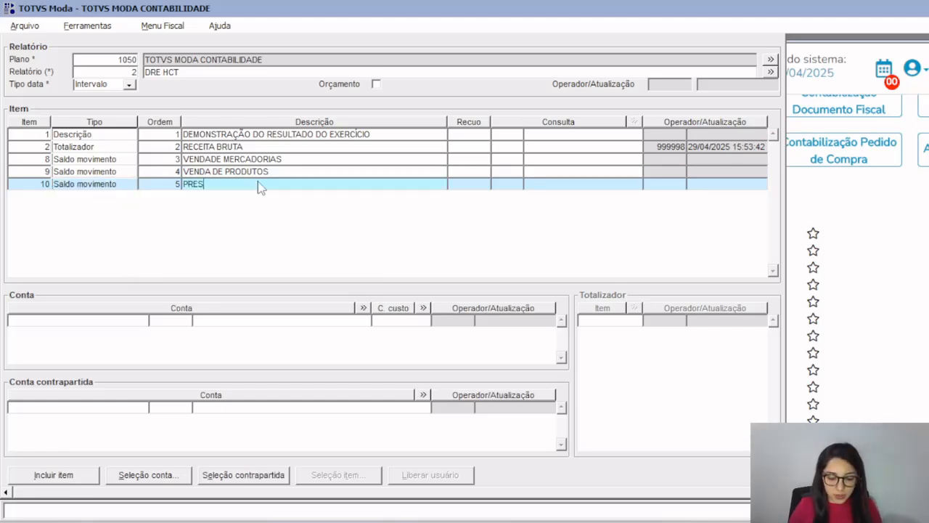
type("TAÇÃO DE ")
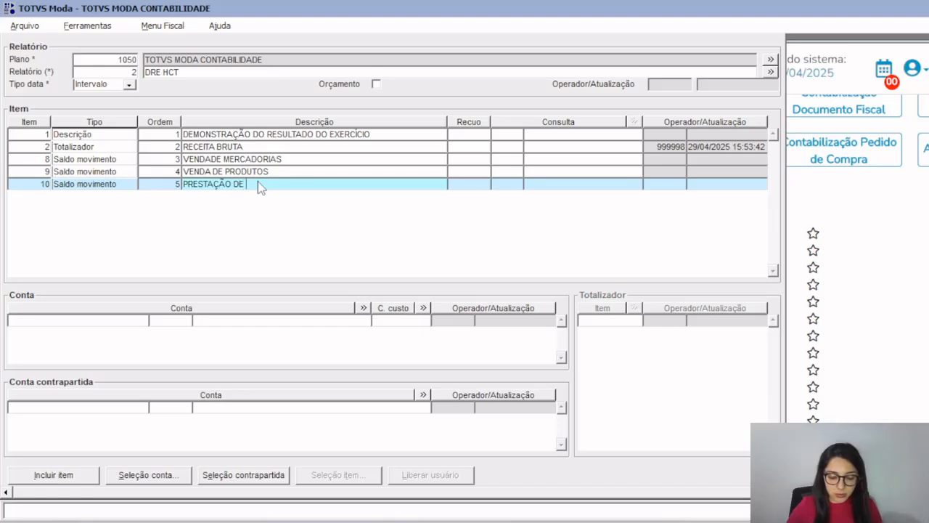
type("SERVIÇOS")
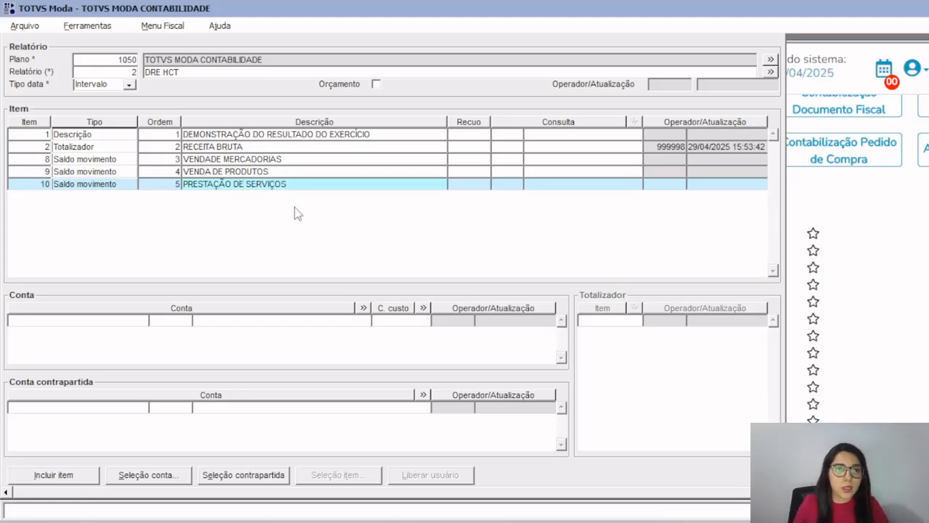
Correct the misspelled description of the merchandise sales item, order 3, to "VENDA DE MERCADORIAS".
left_click(271, 159)
left_click(274, 182)
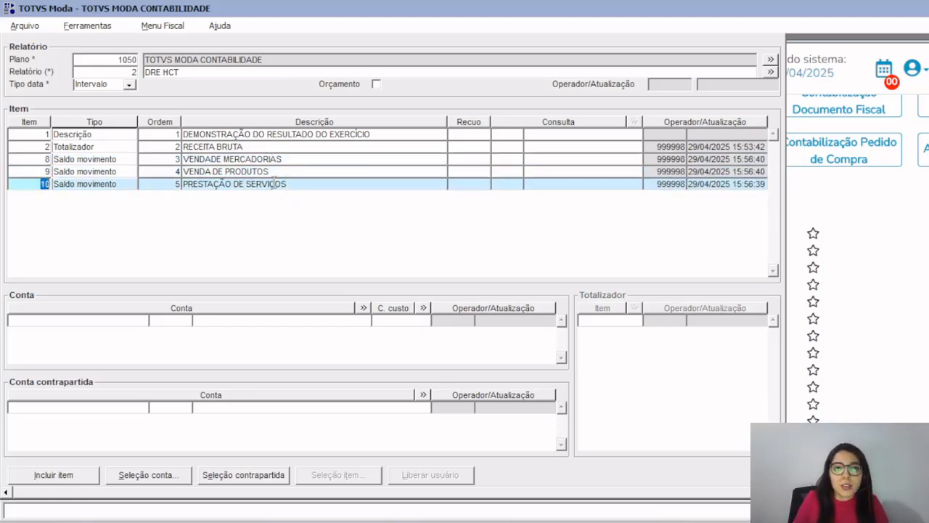
left_click(276, 158)
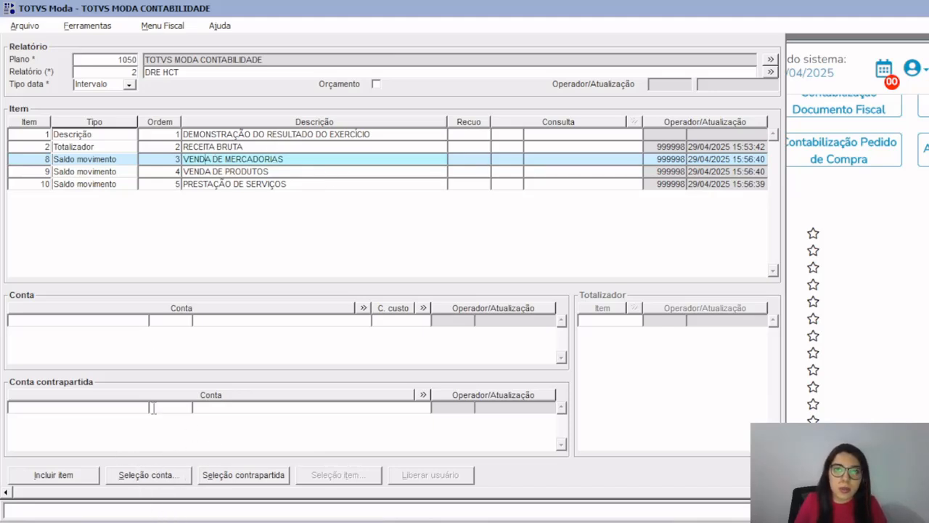
left_click(104, 158)
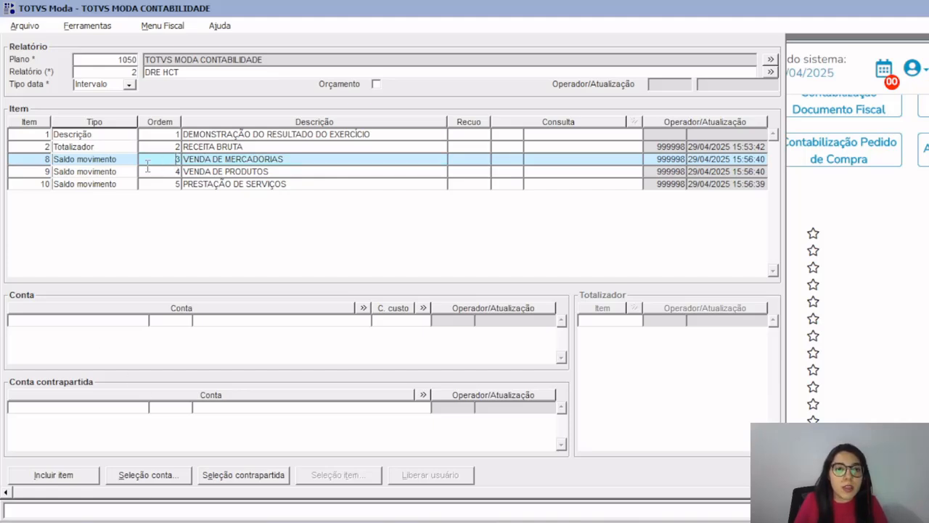
Query the accounts under 3 for the VENDA DE MERCADORIAS item and assign only 3.1.1.01.000000002 VENDA DE MERCADORIA.
left_click(109, 321)
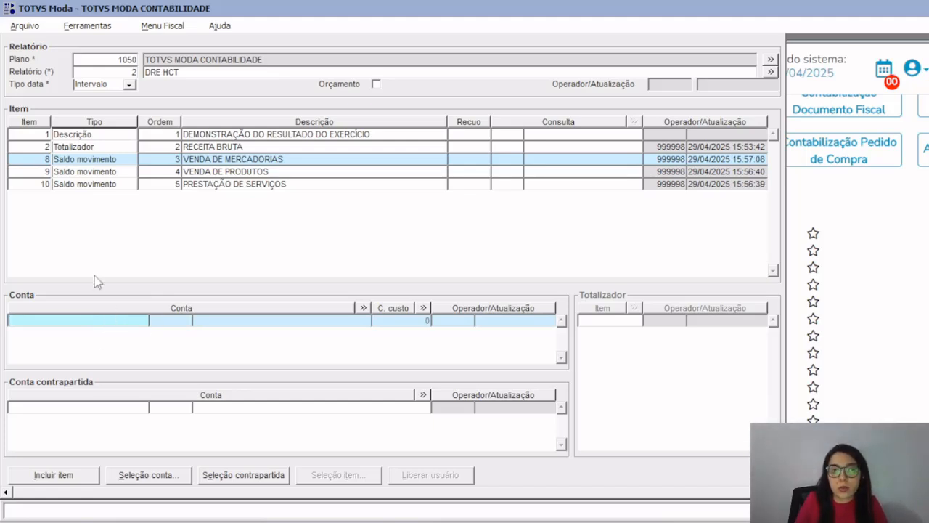
left_click(151, 476)
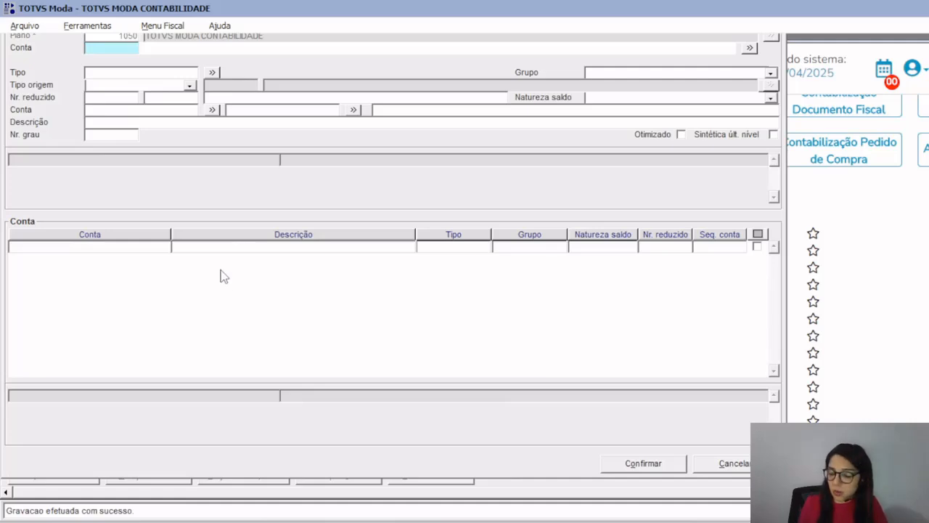
type("3")
key("Tab")
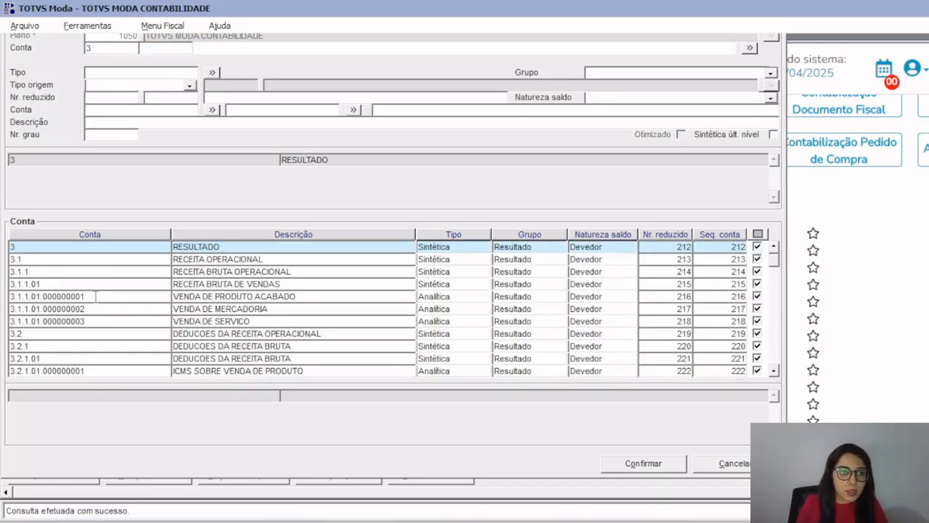
left_click(95, 295)
left_click(757, 233)
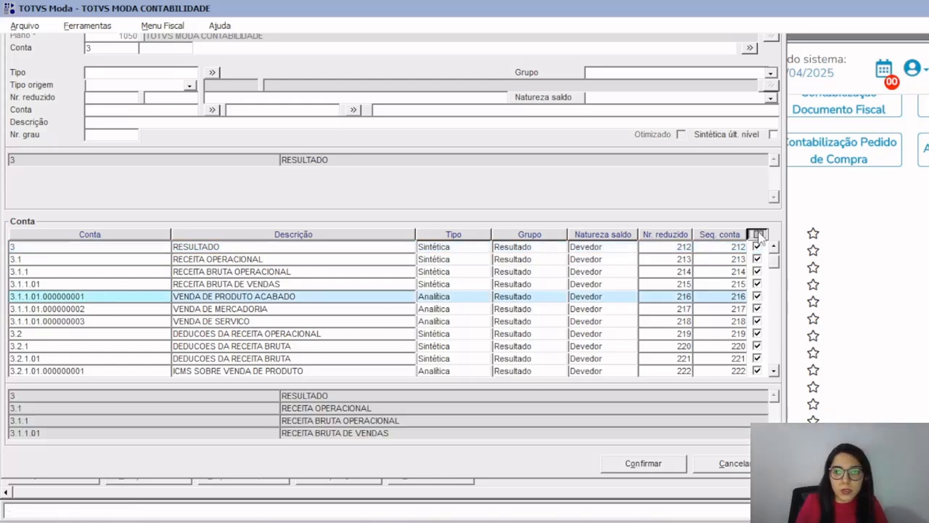
left_click(327, 309)
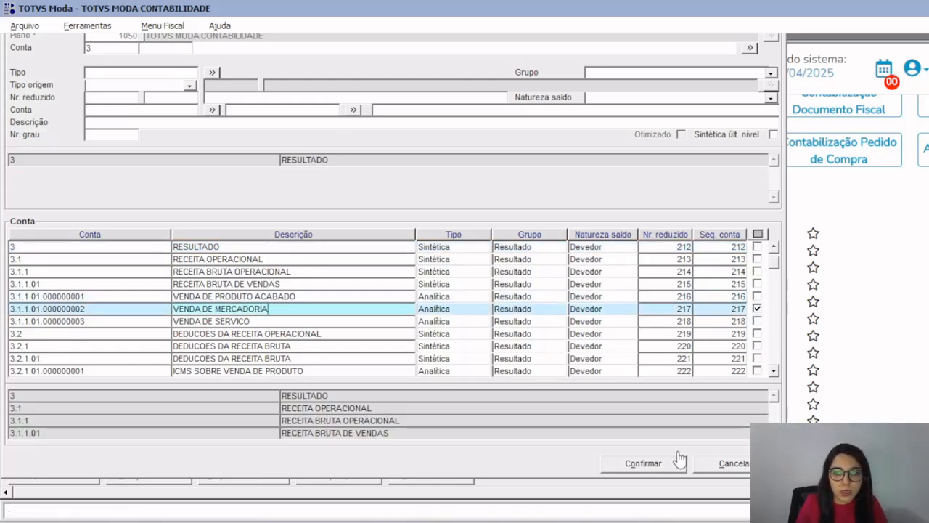
left_click(645, 463)
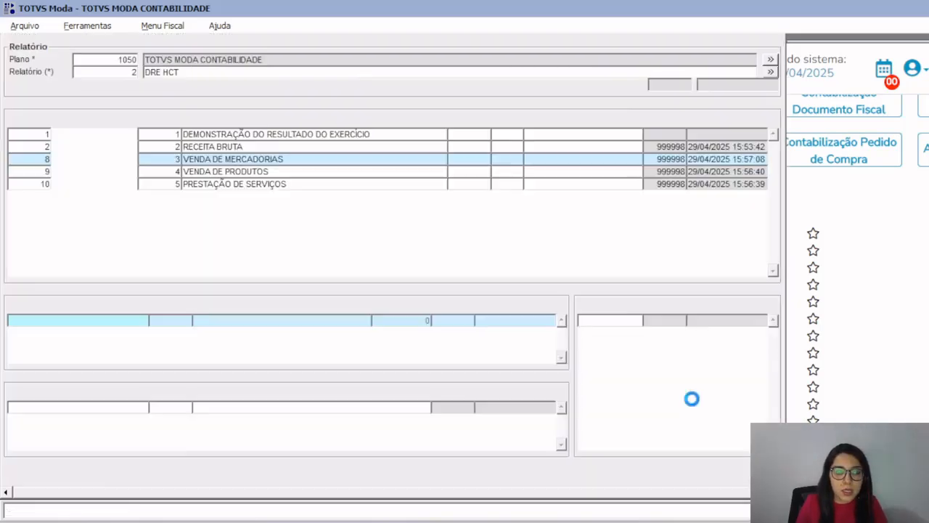
Query the accounts under 3 for the VENDA DE PRODUTOS item and assign only 3.1.1.01.000000001 VENDA DE PRODUTO ACABADO.
left_click(244, 171)
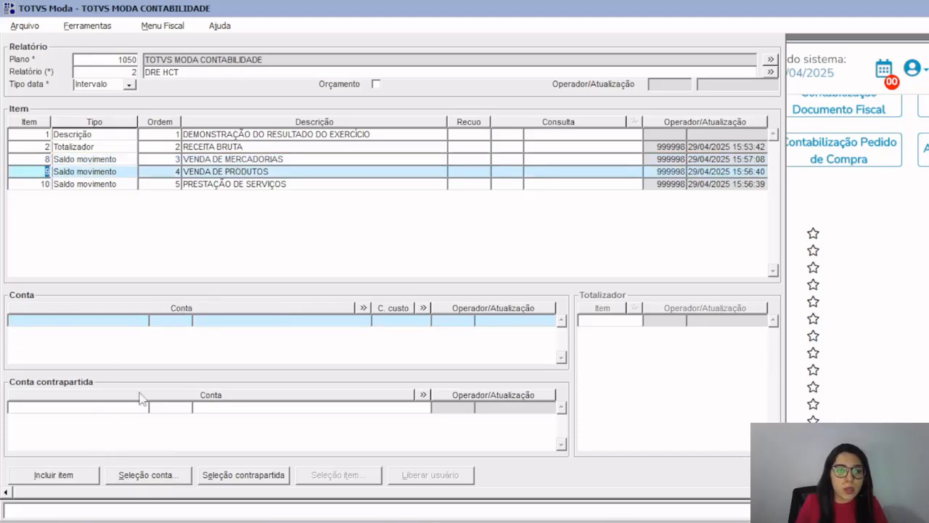
left_click(153, 481)
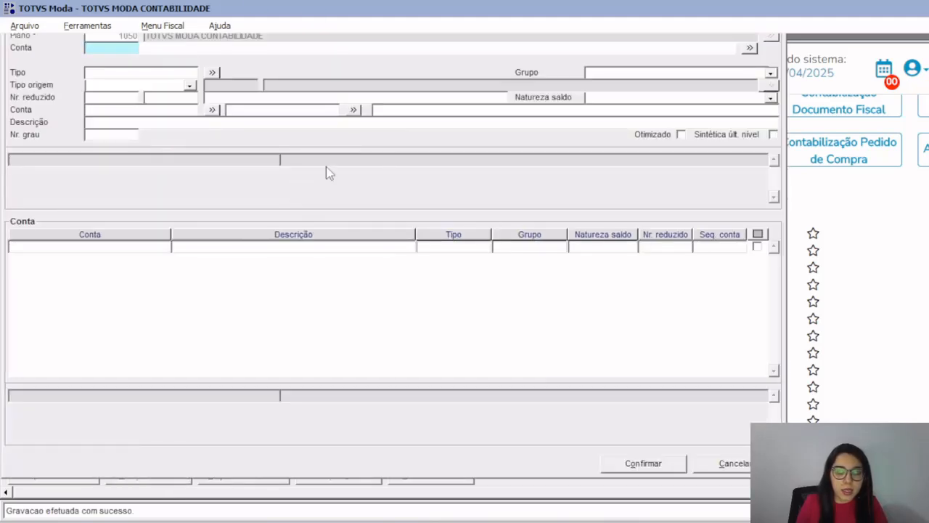
type("3")
key("Tab")
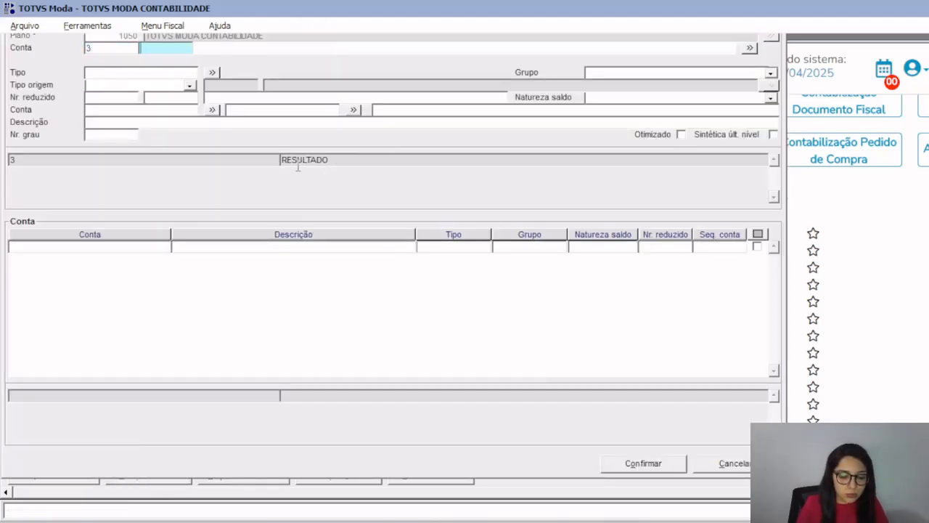
key("F4")
left_click(112, 307)
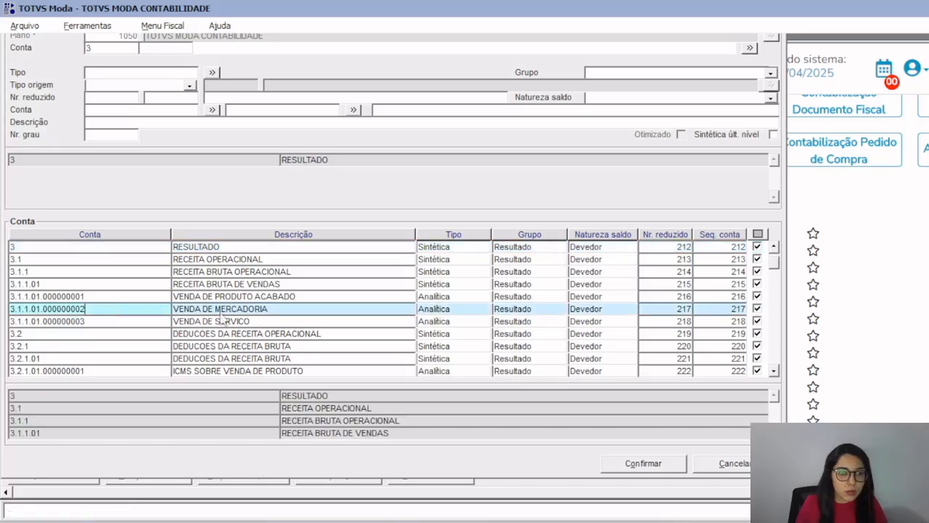
left_click(252, 297)
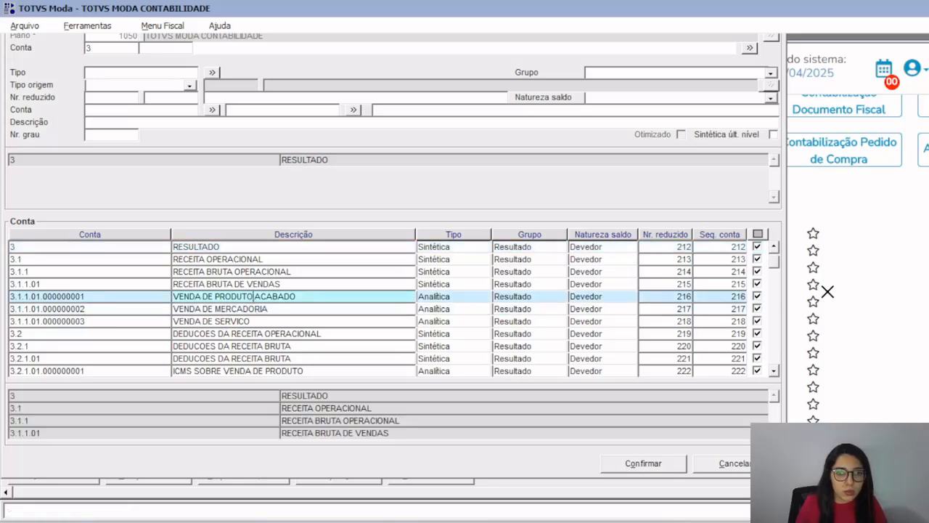
left_click(758, 233)
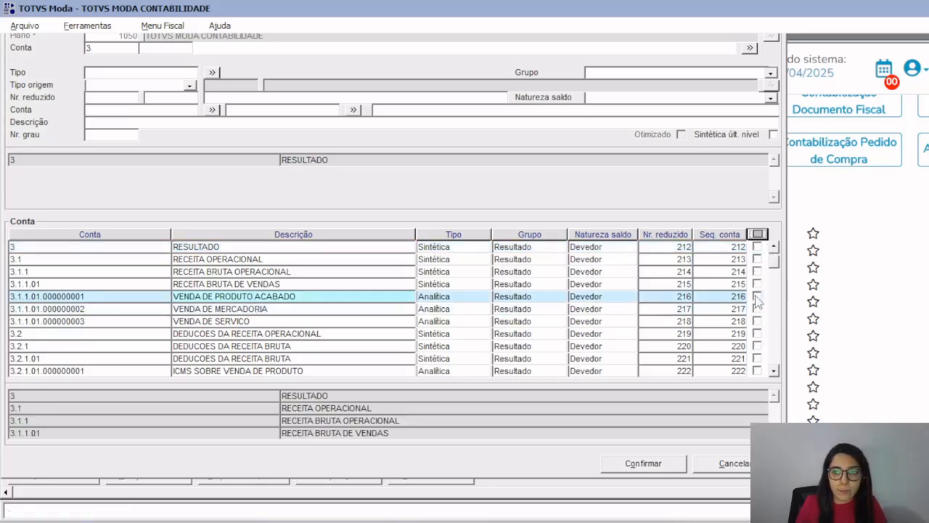
left_click(757, 296)
left_click(644, 465)
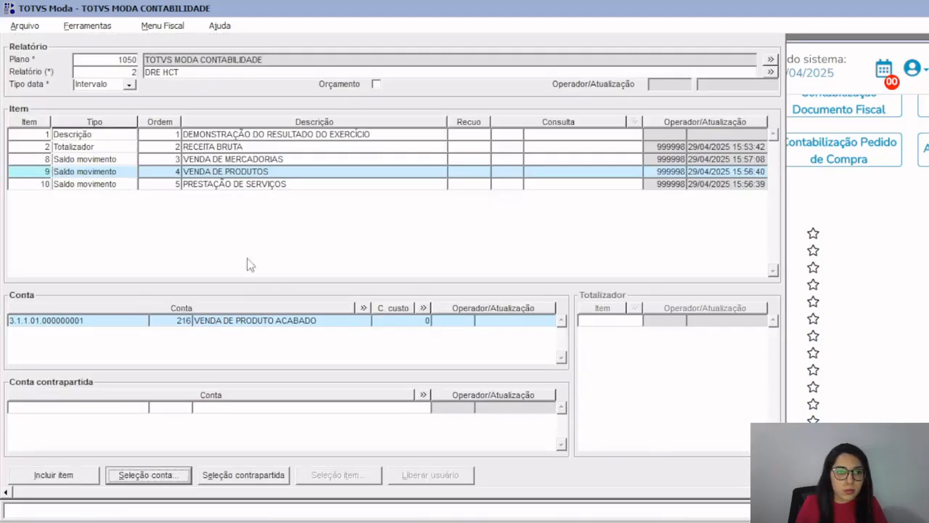
left_click(252, 158)
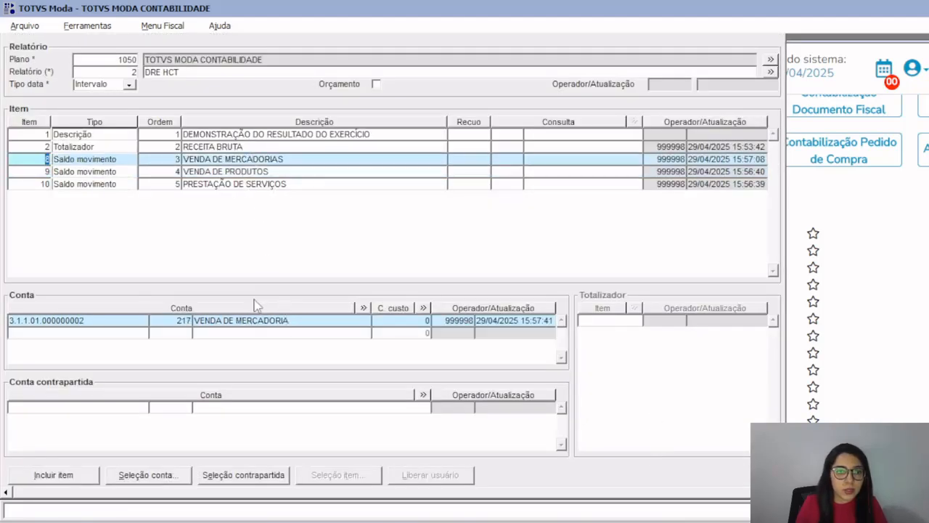
left_click(247, 171)
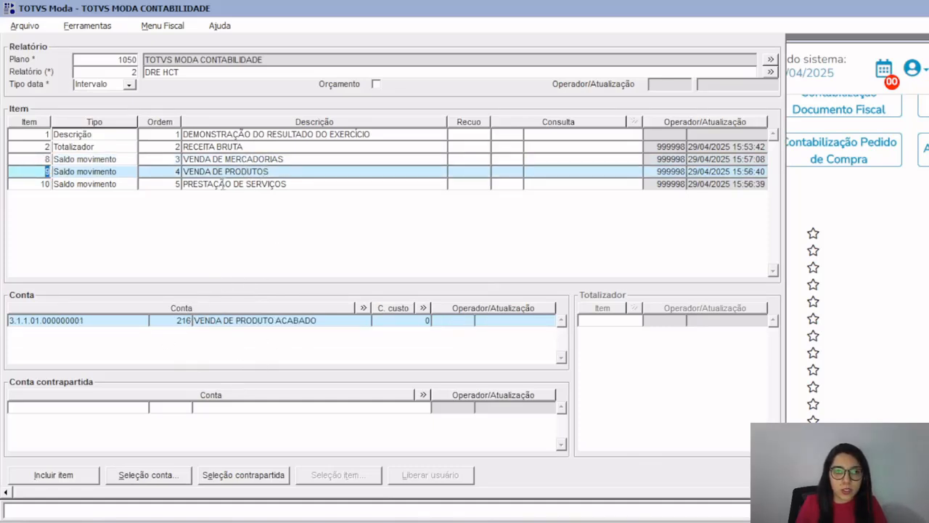
Look up the accounts under 3 in the account list and link 3.1.1.01.000000003 VENDA DE SERVICO to the PRESTAÇÃO DE SERVIÇOS item.
left_click(222, 185)
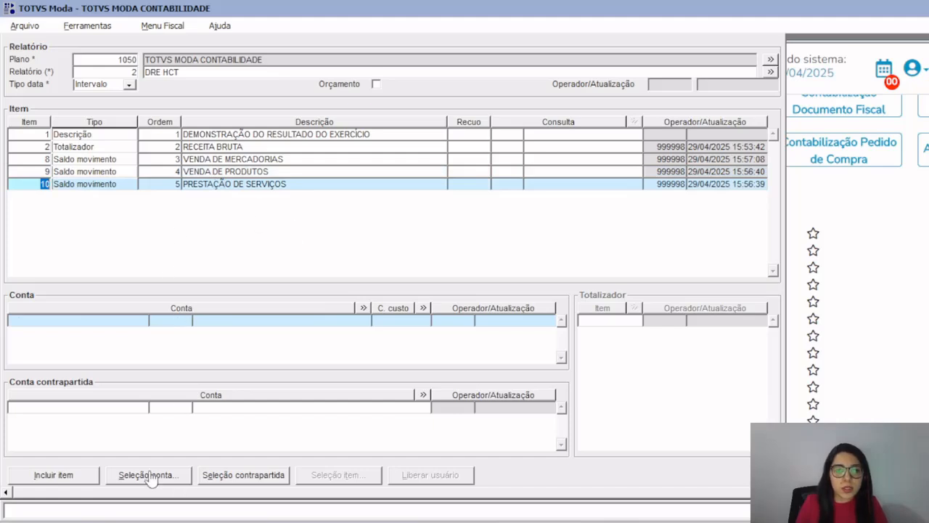
left_click(106, 322)
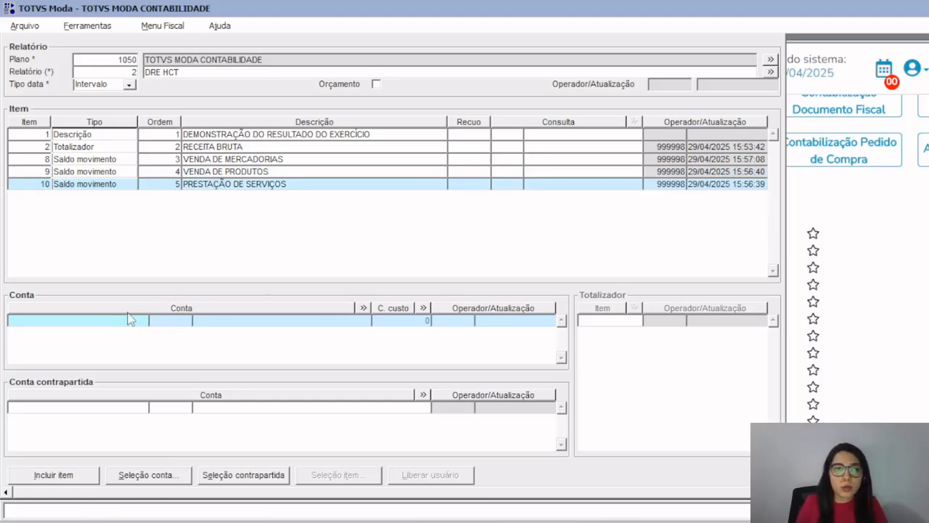
key("F12")
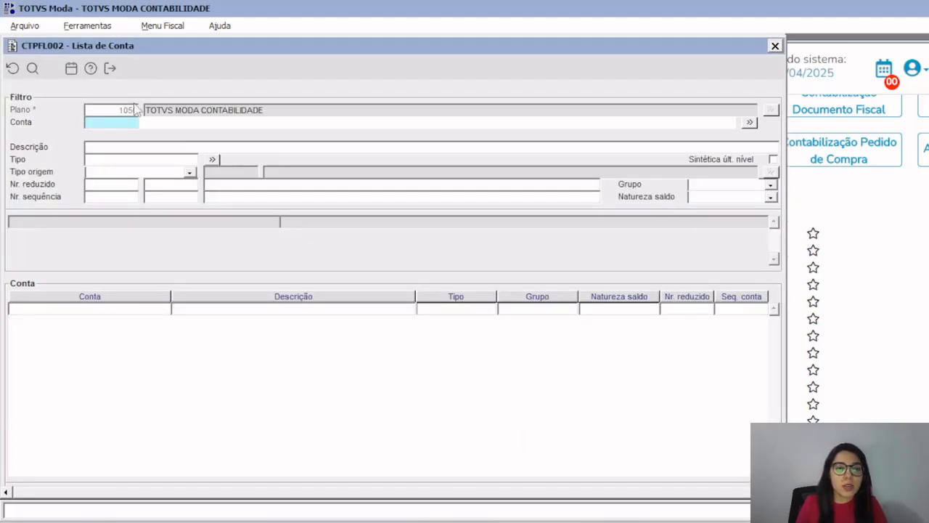
type("3")
key("Tab")
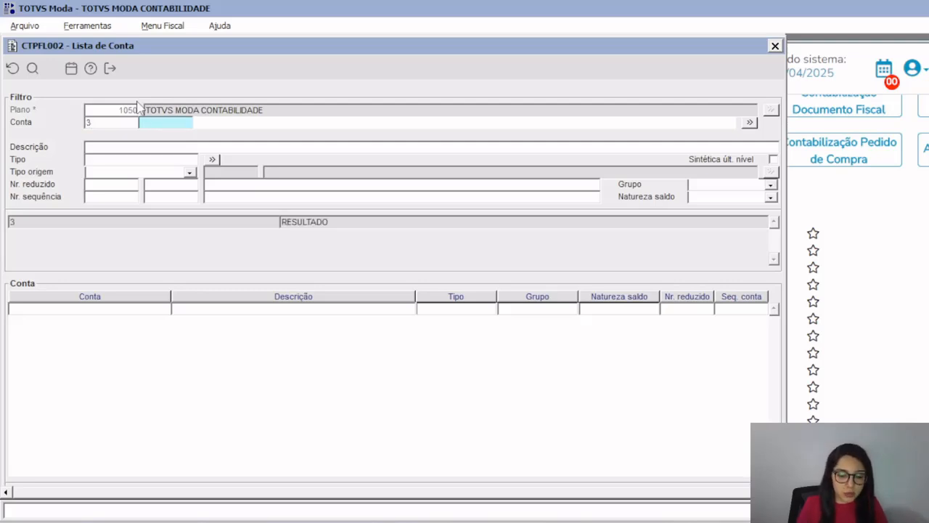
left_click(32, 68)
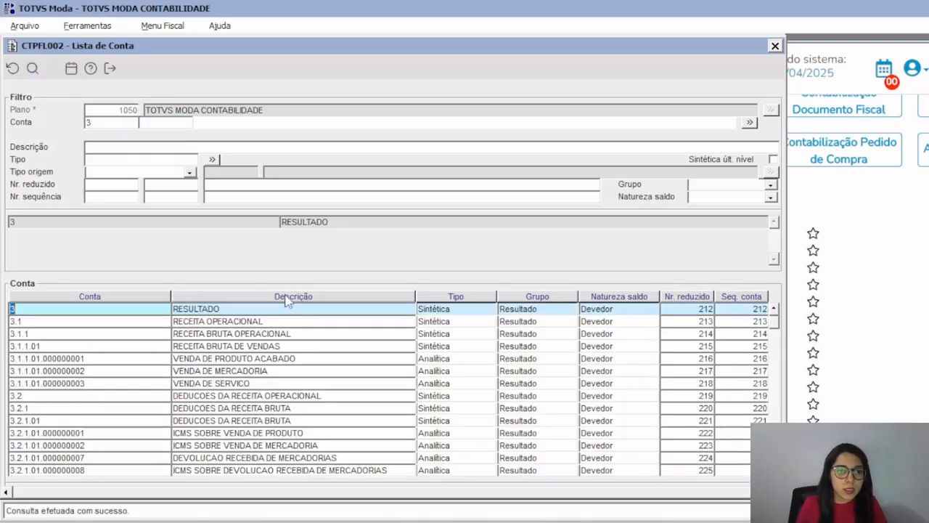
left_click(197, 382)
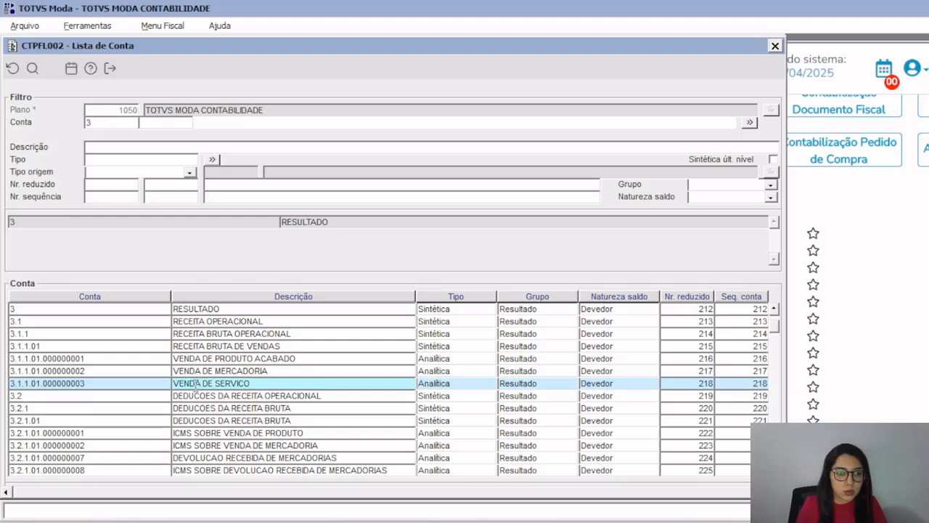
double_click(125, 384)
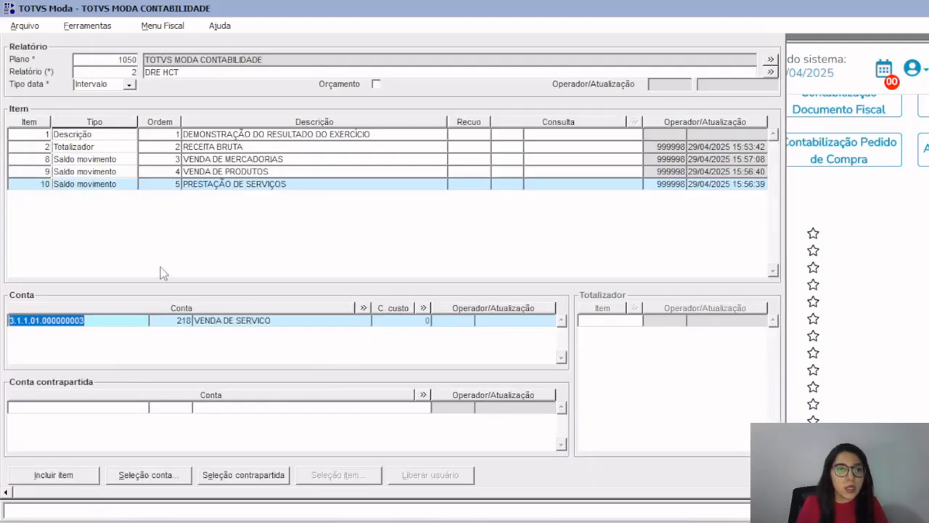
Review the RECEITA BRUTA totalizer and the accounts linked to the three Saldo movimento items beneath it.
left_click(227, 158)
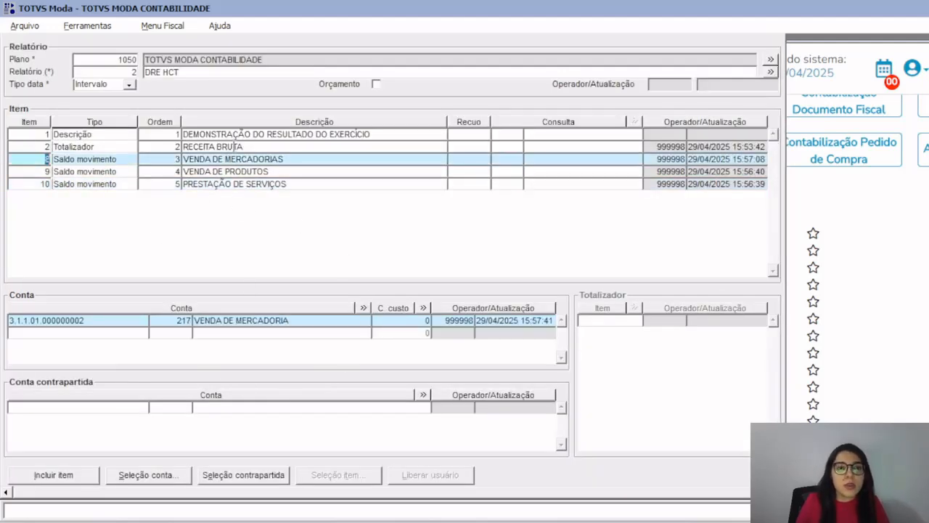
left_click(235, 146)
left_click(246, 146)
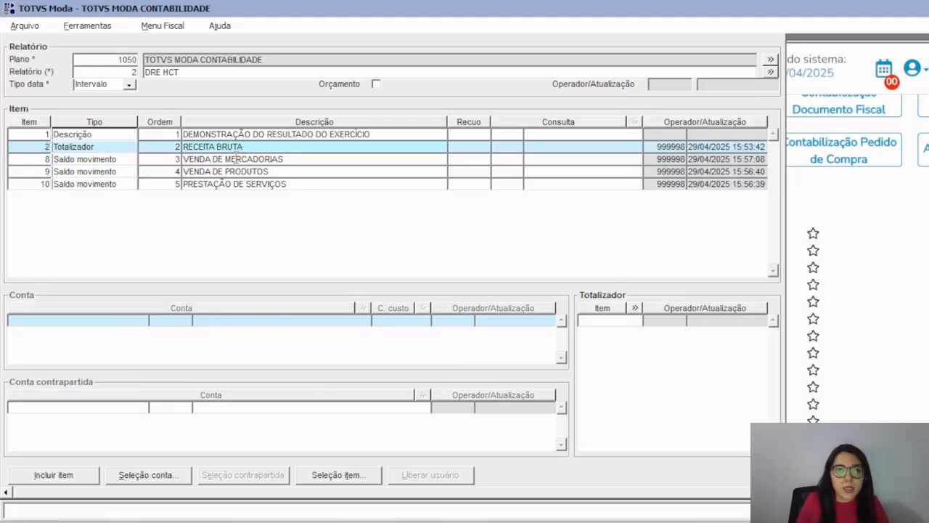
left_click(224, 159)
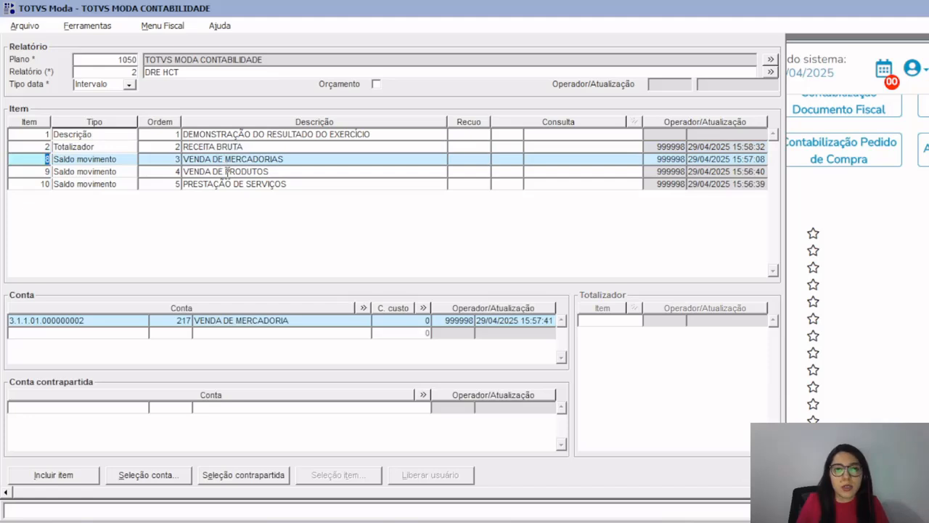
left_click(227, 172)
left_click(271, 185)
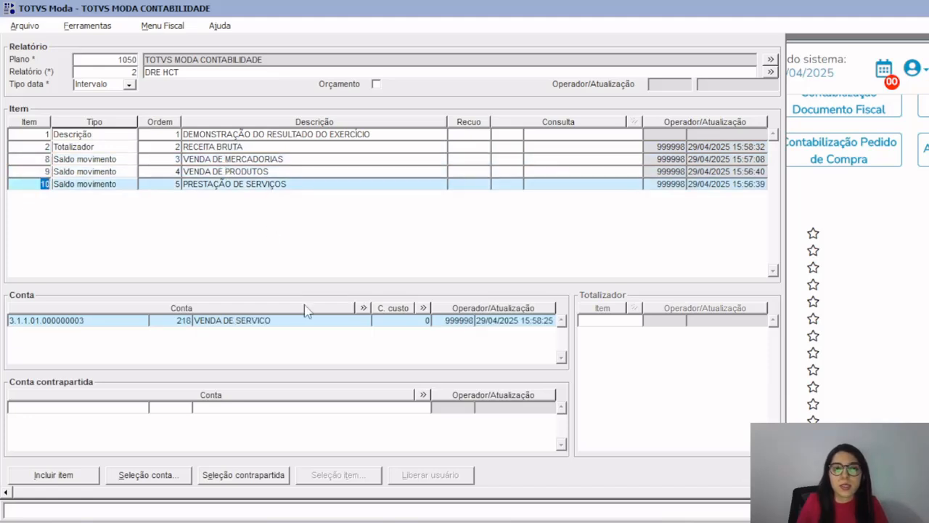
left_click(220, 172)
left_click(220, 185)
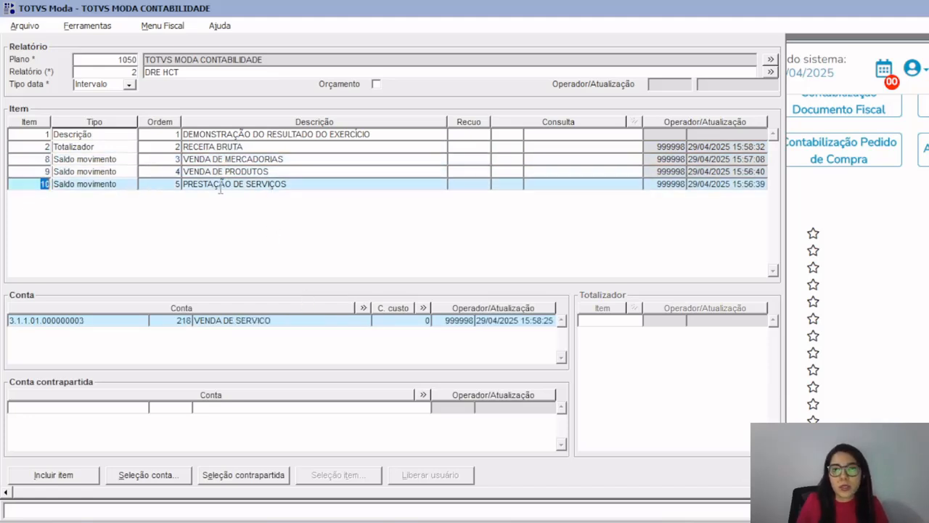
left_click(224, 159)
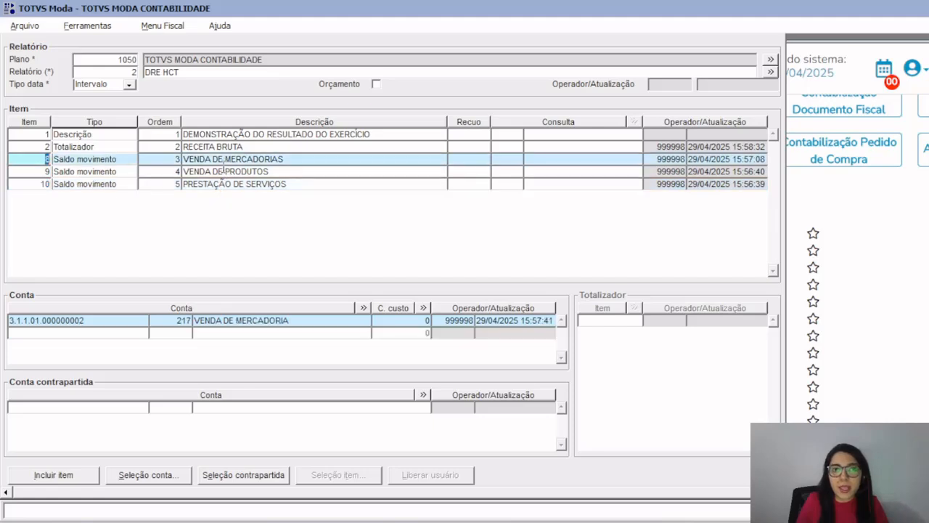
left_click(223, 171)
left_click(220, 184)
left_click(225, 171)
left_click(223, 159)
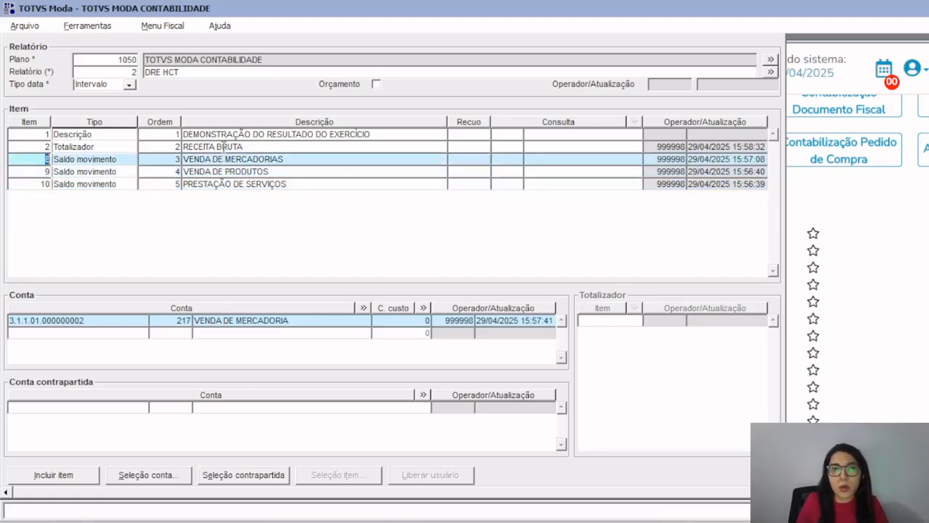
Save the DRE HCT report with its items and linked accounts.
left_click(230, 147)
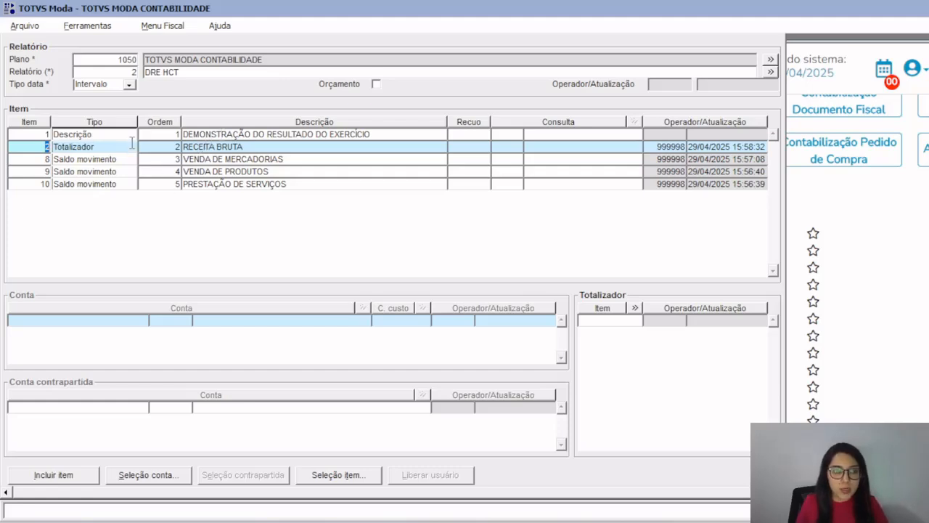
key("ctrl+s")
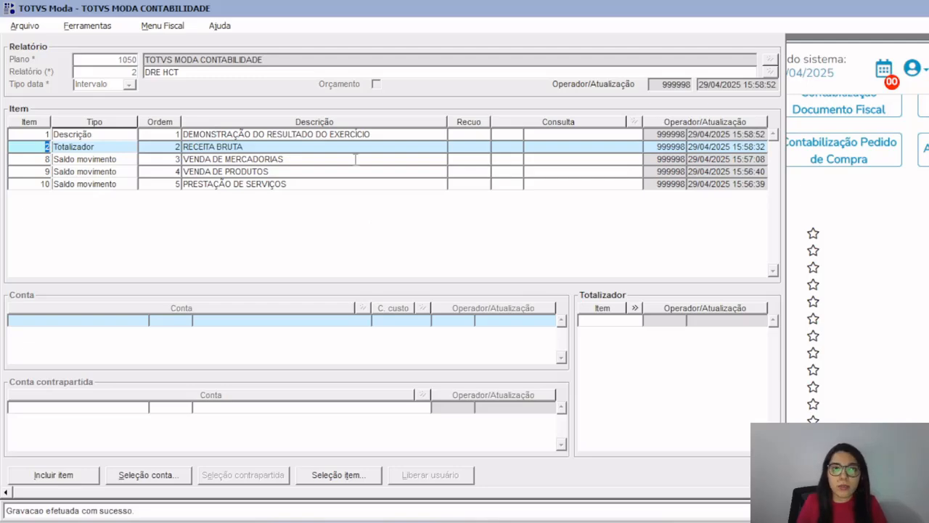
scroll(792, 62, "up", 2)
scroll(464, 260, "down", 1)
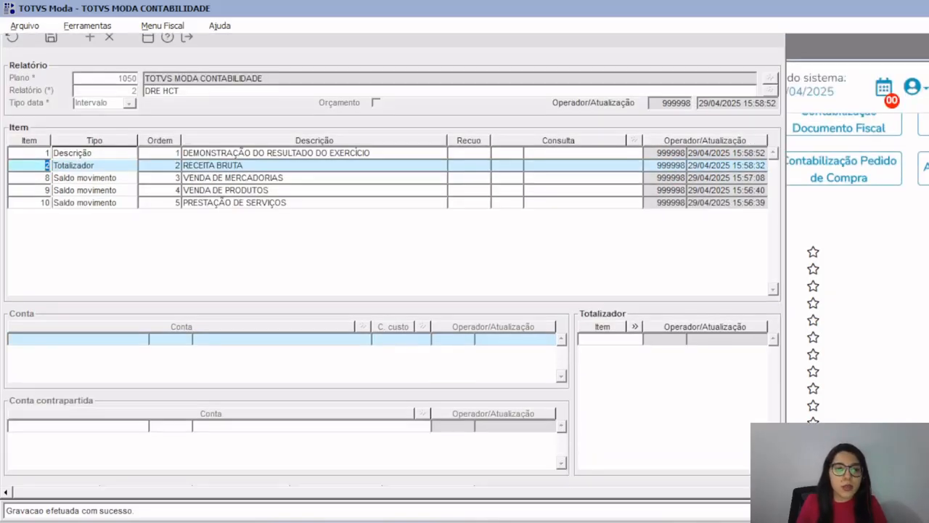
scroll(241, 150, "down", 2)
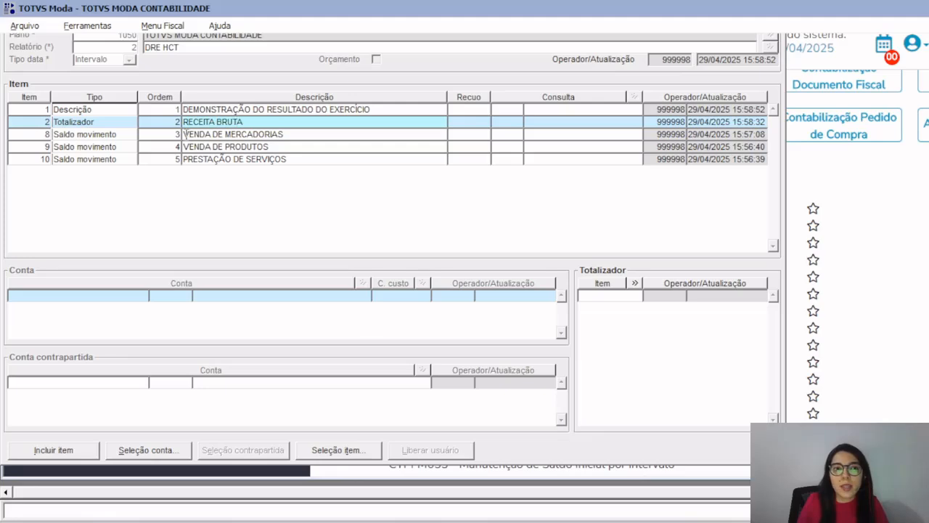
left_click(177, 136)
left_click(173, 146)
left_click(172, 160)
left_click(172, 133)
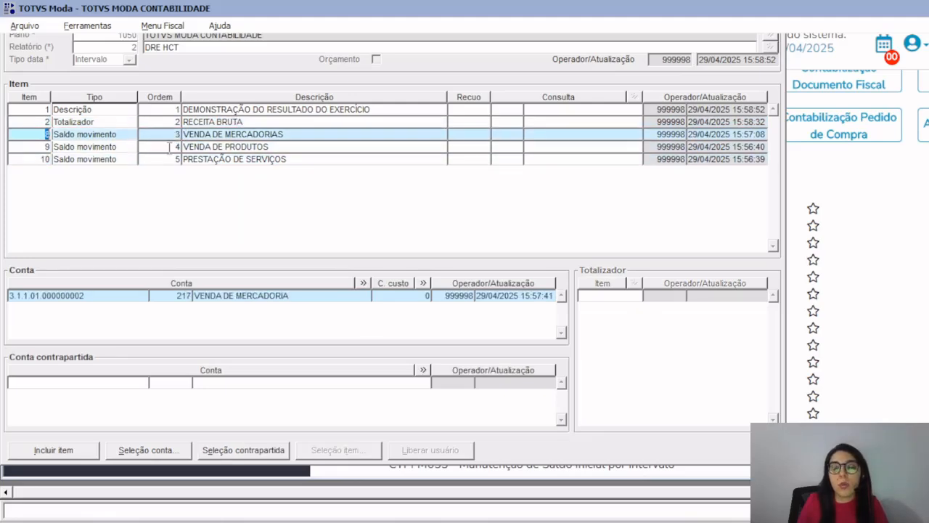
left_click(169, 147)
Make the RECEITA BRUTA totalizer sum VENDA DE MERCADORIAS, VENDA DE PRODUTOS and PRESTAÇÃO DE SERVIÇOS by selecting items 8, 9 and 10.
left_click(176, 122)
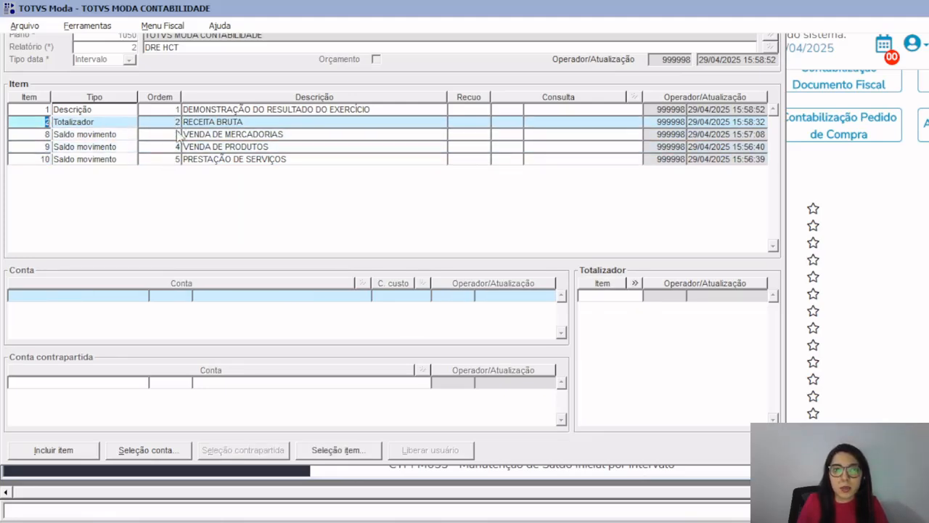
left_click(361, 448)
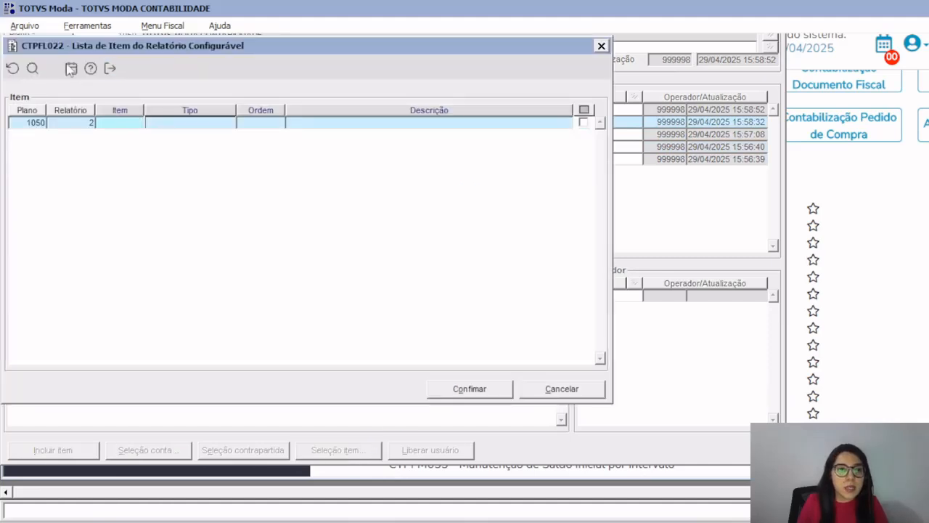
left_click(33, 68)
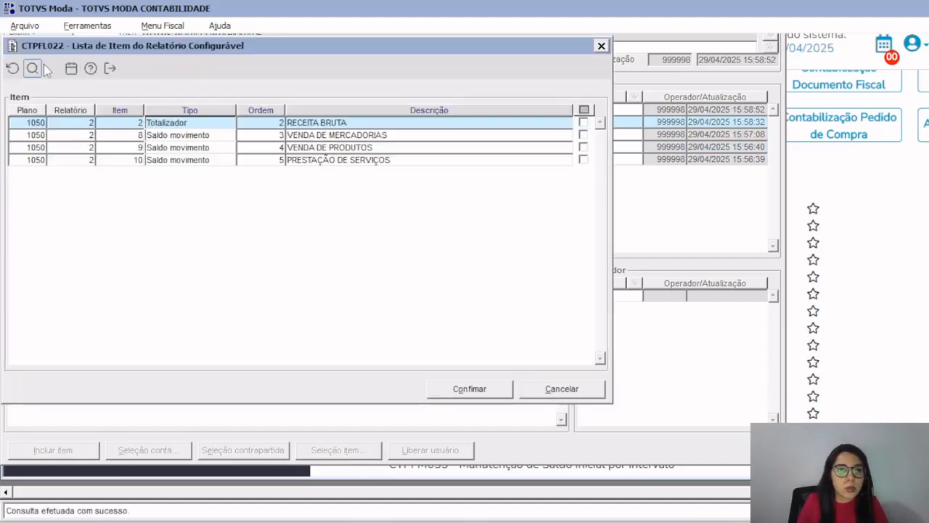
left_click(279, 136)
left_click(268, 150)
left_click(268, 160)
left_click(583, 135)
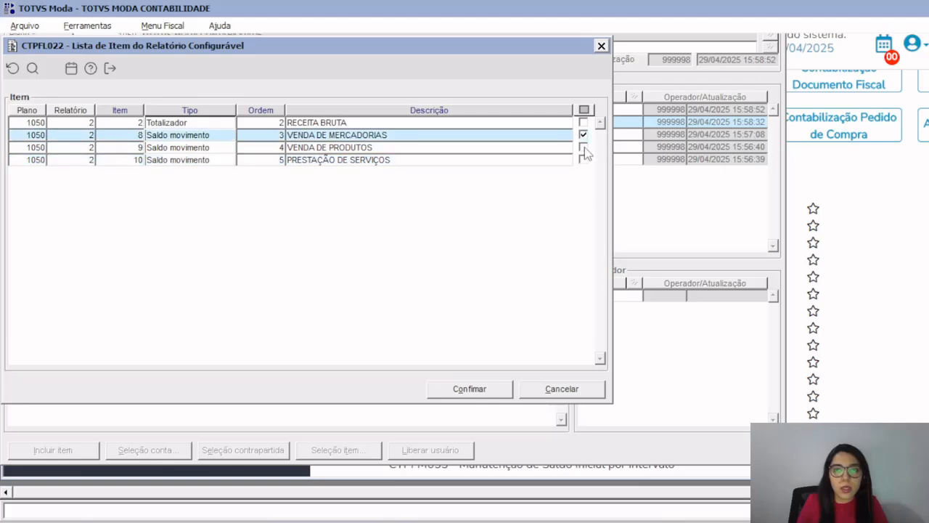
left_click(583, 147)
left_click(583, 159)
left_click(468, 389)
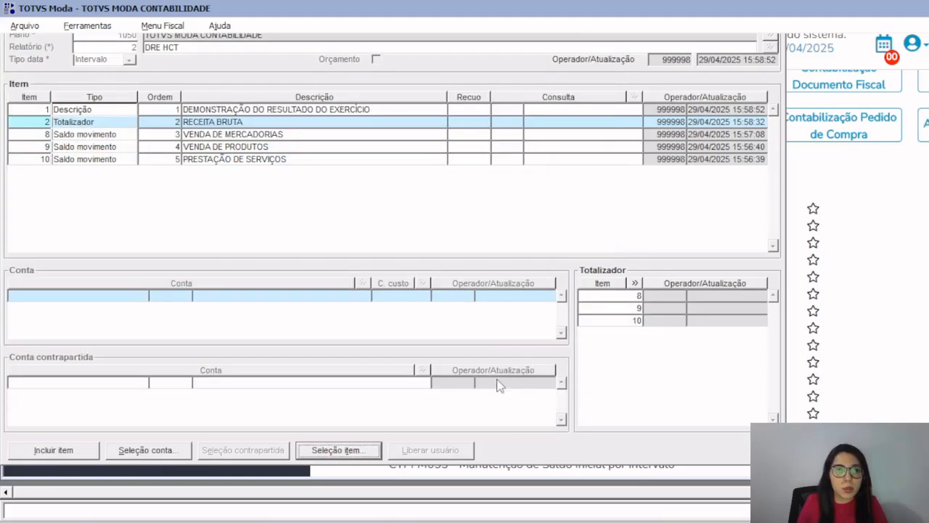
Check the items totalled by RECEITA BRUTA against the accounts linked to the individual Saldo movimento items.
left_click(280, 136)
left_click(274, 159)
left_click(270, 146)
left_click(269, 134)
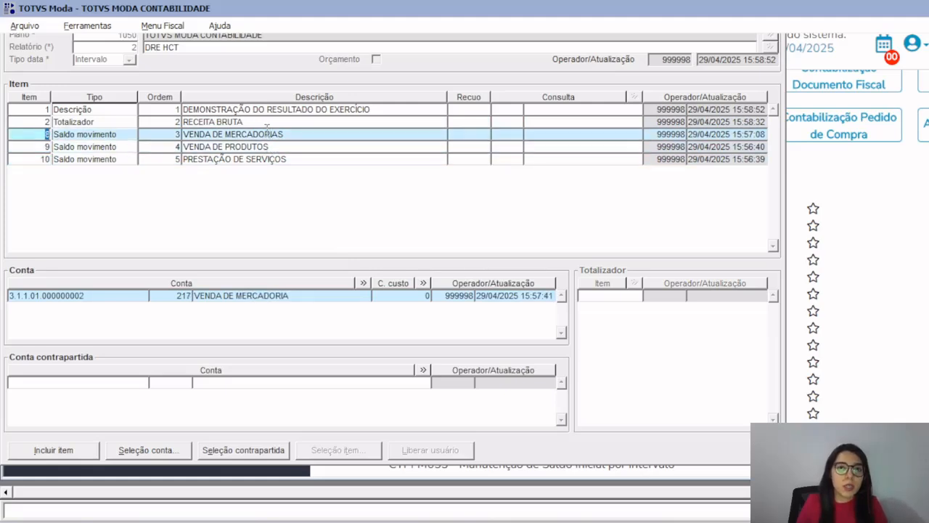
left_click(260, 121)
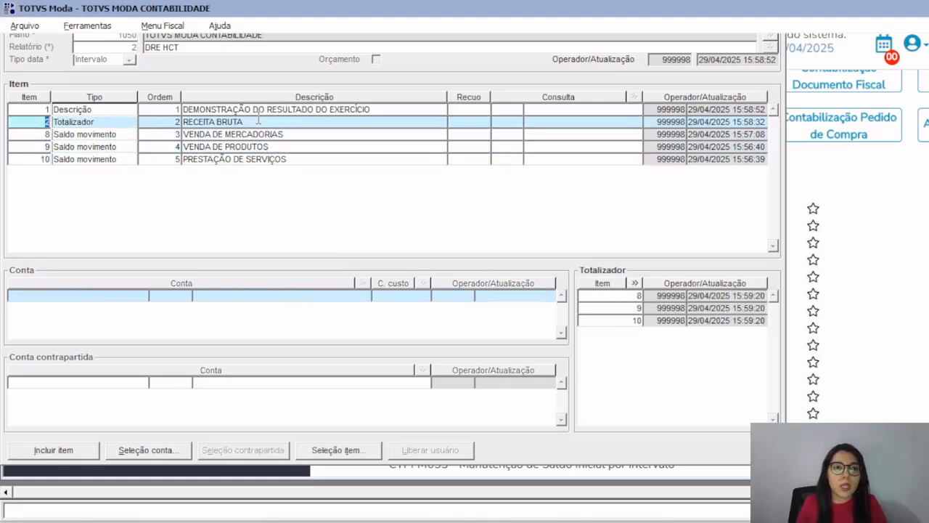
left_click(263, 159)
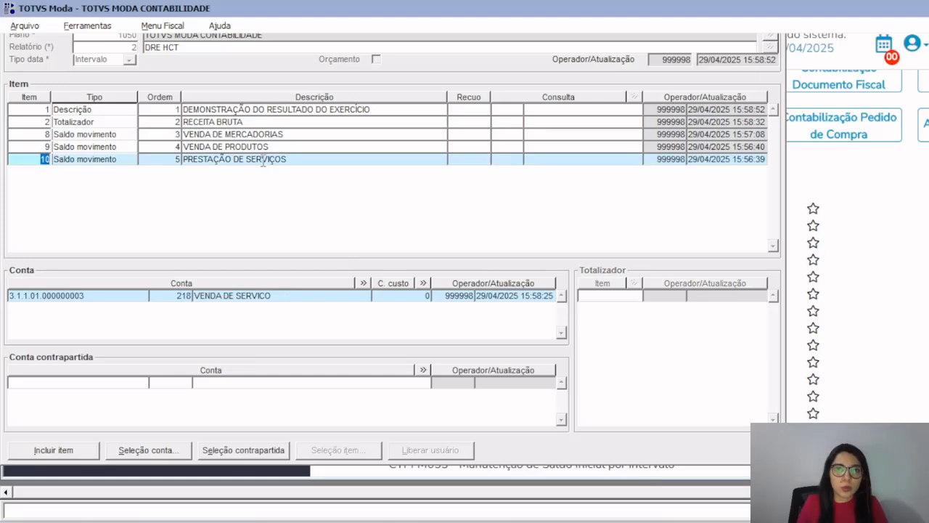